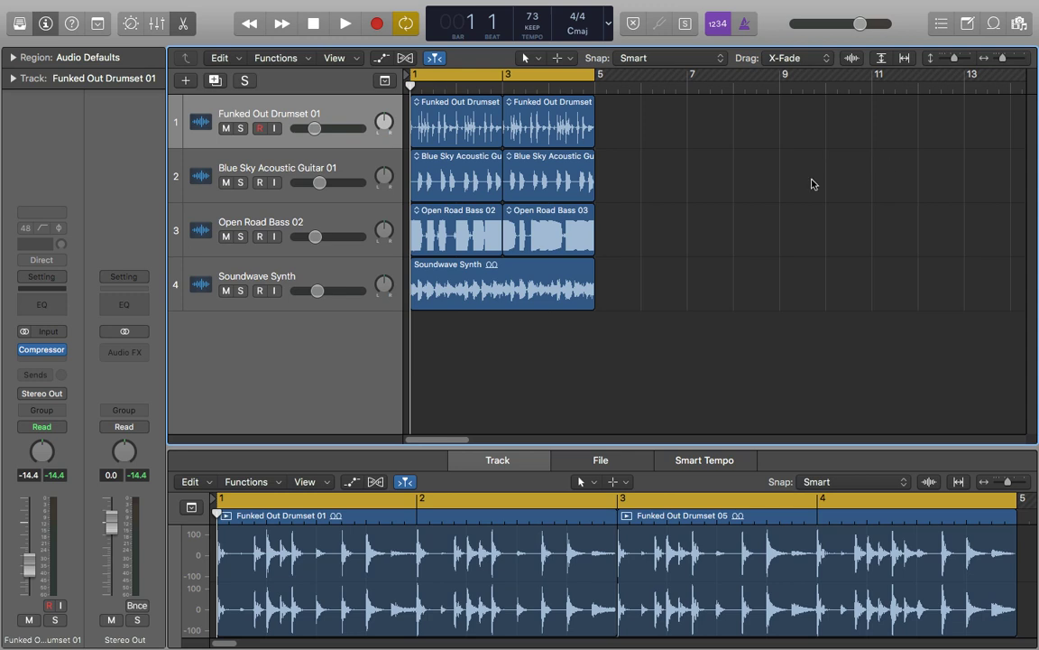
Step: Play the four-track loop, then solo the Funked Out Drumset 01 track
key("space")
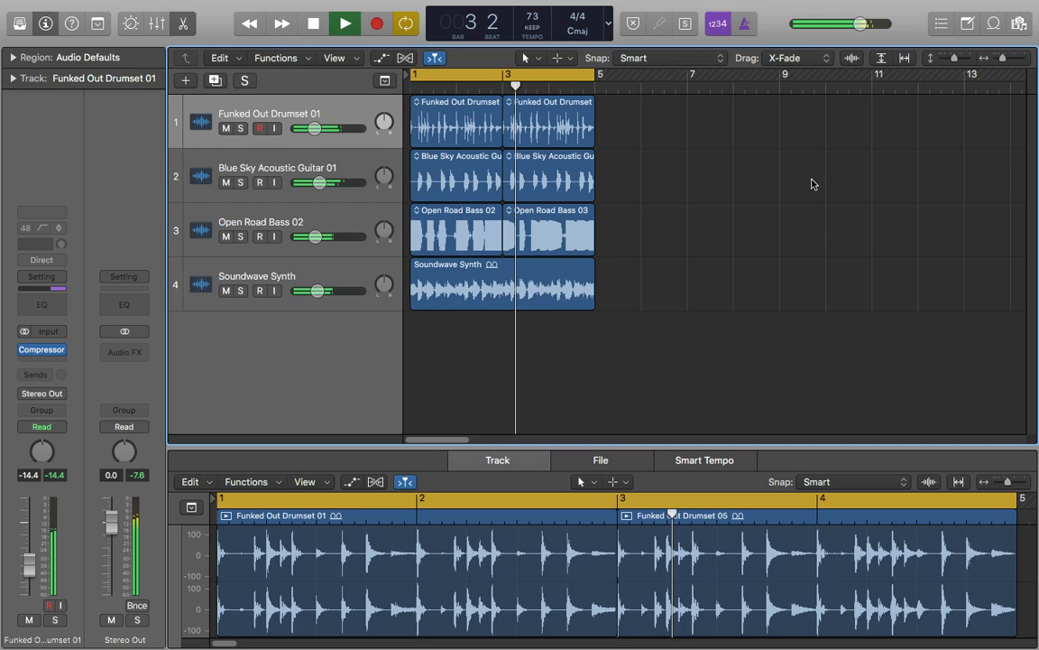
key("space")
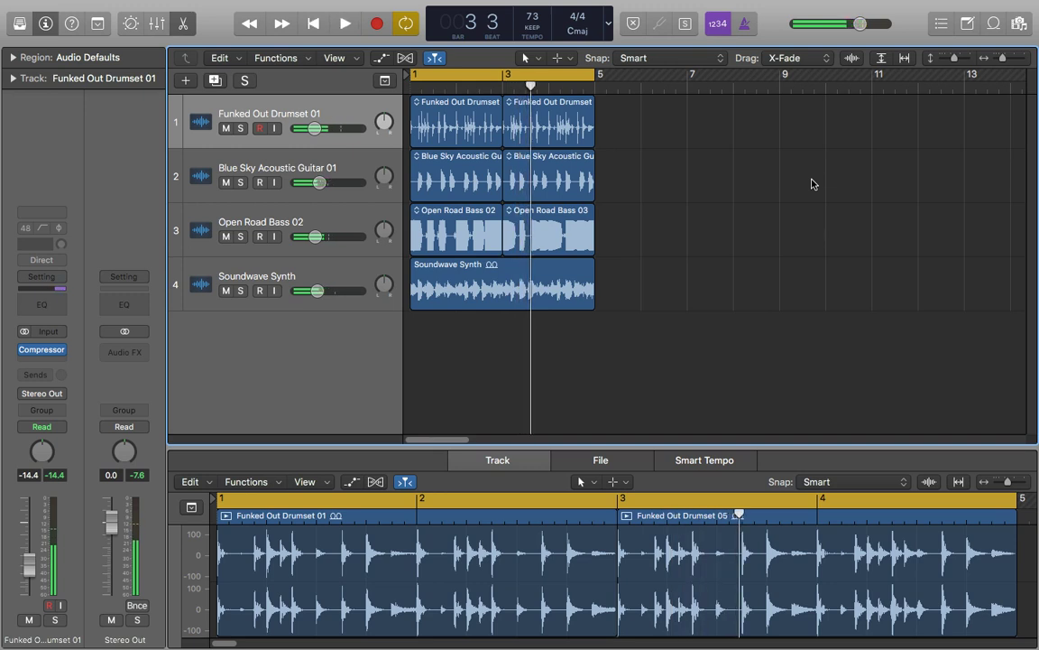
left_click(240, 128)
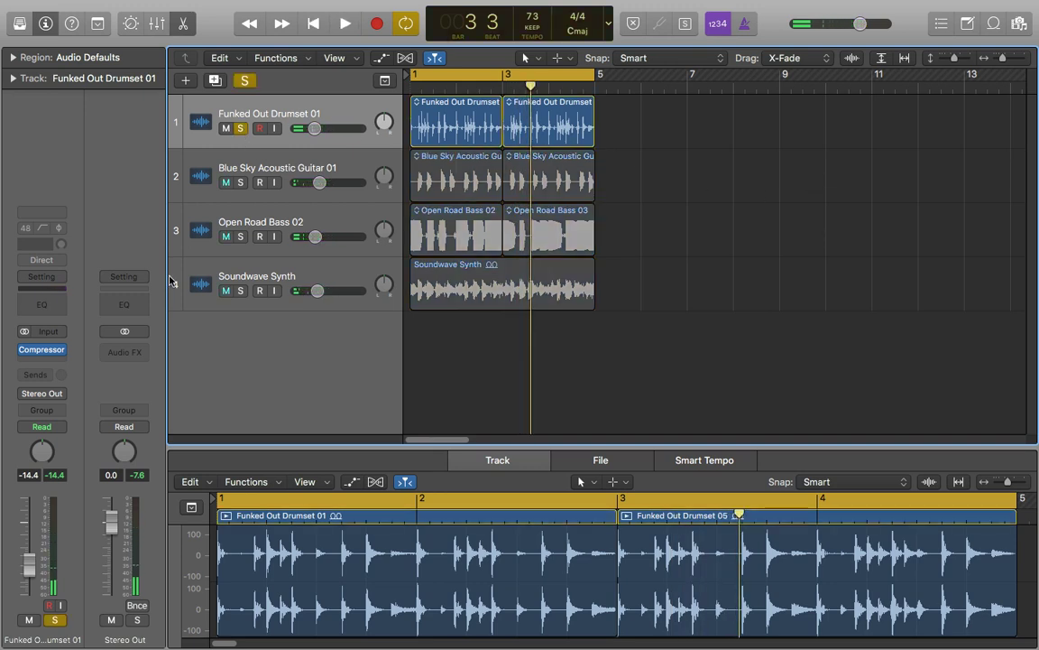
left_click(42, 351)
key("Escape")
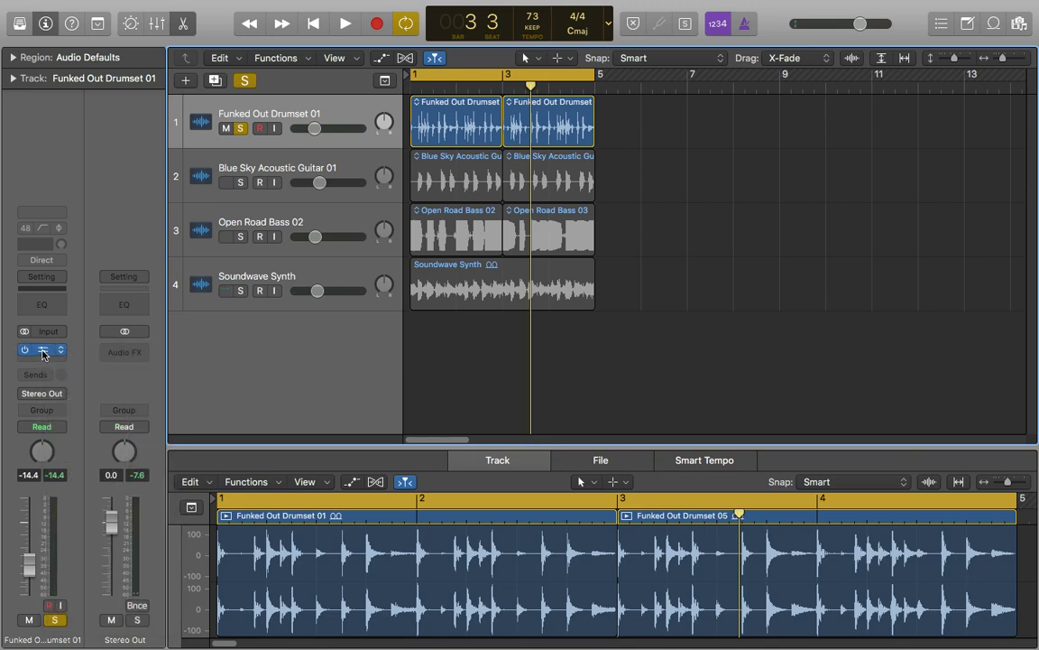
Step: Open the Funked Out Drumset 01 Compressor window and check its default knob values
left_click(42, 351)
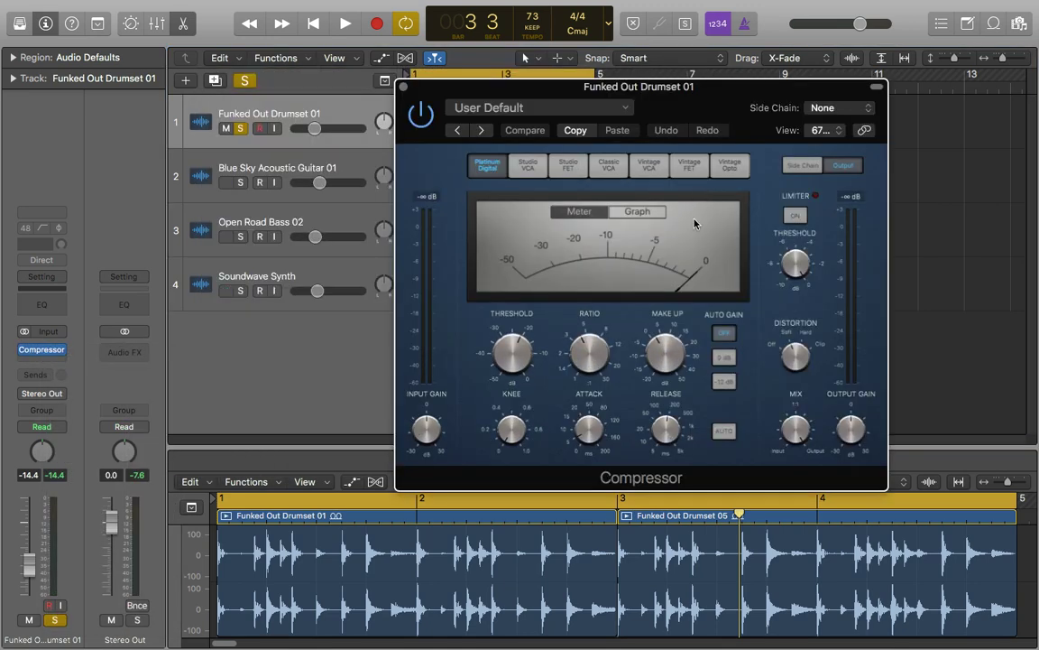
mouse_move(514, 437)
mouse_move(669, 440)
mouse_move(601, 366)
mouse_move(582, 437)
key("space")
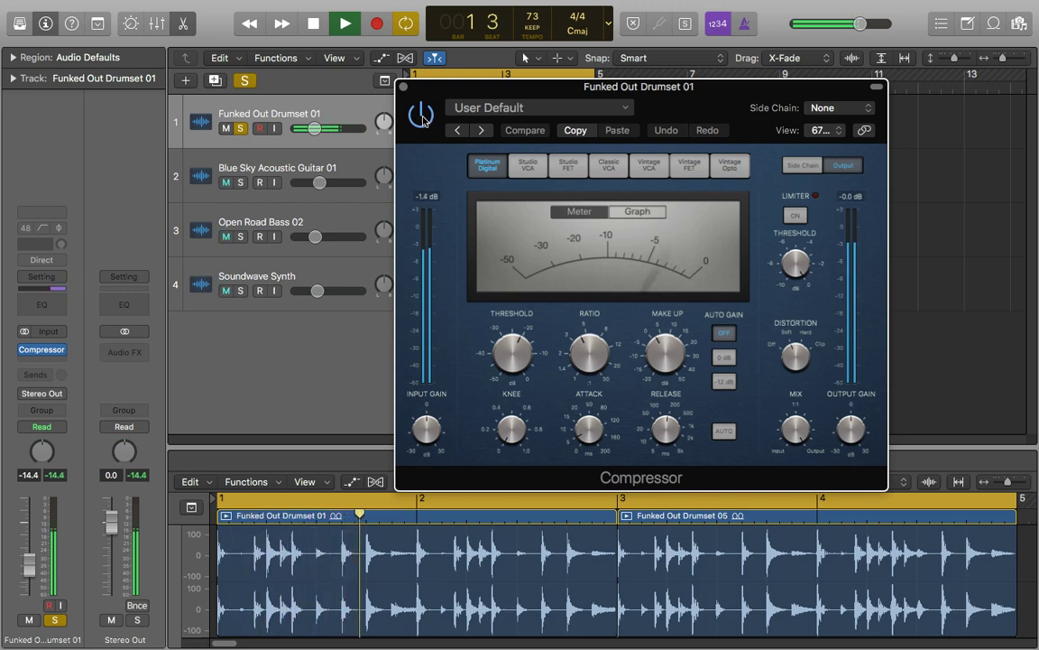
left_click(421, 115)
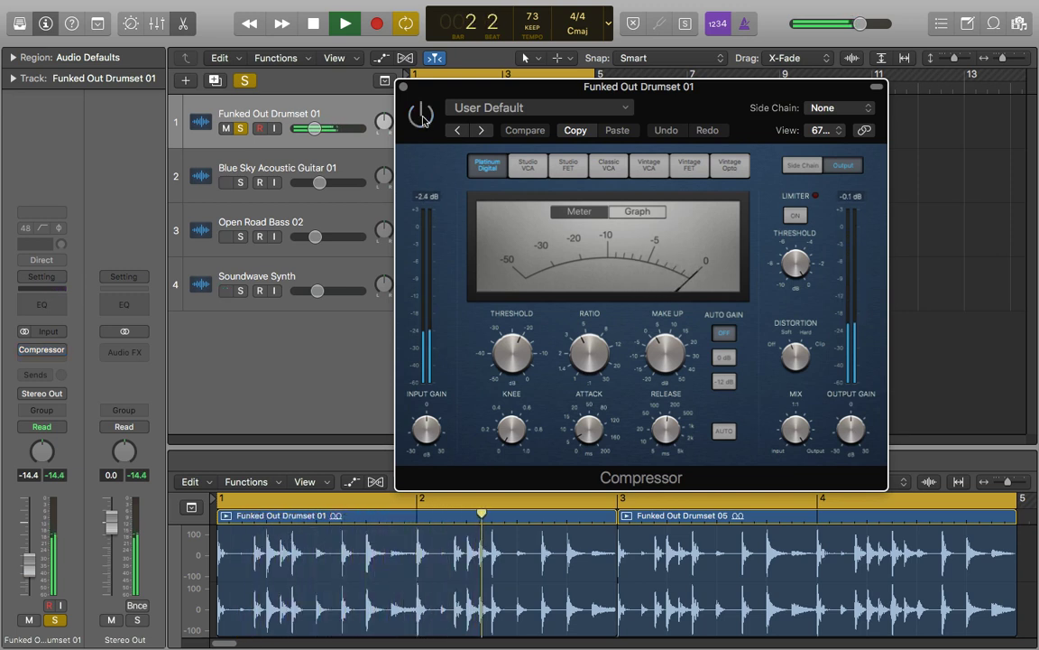
left_click(422, 115)
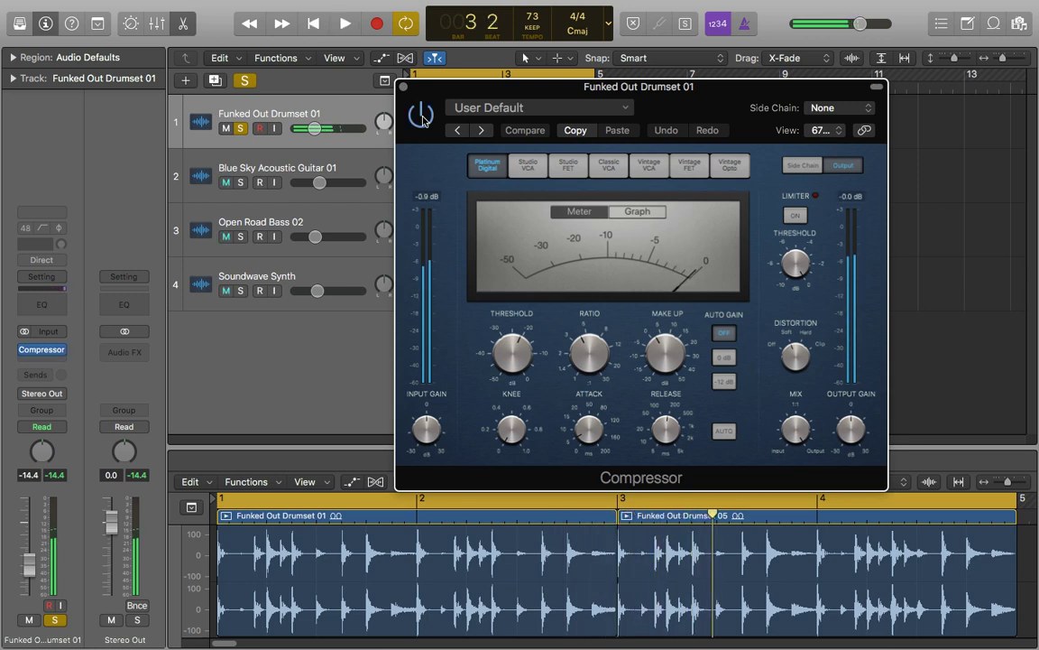
key("space")
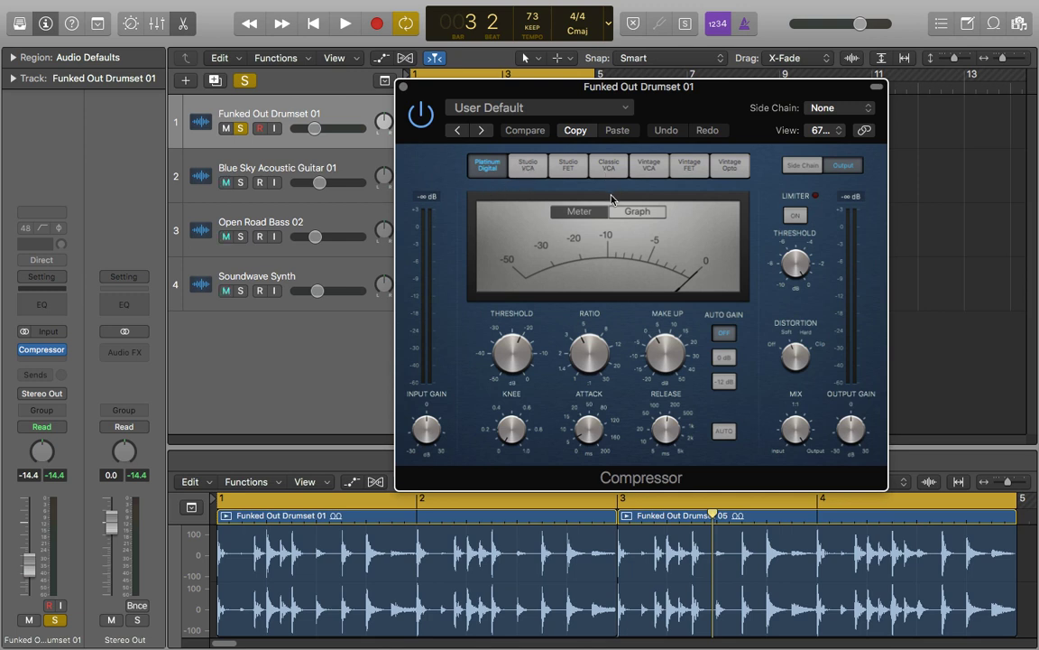
key("space")
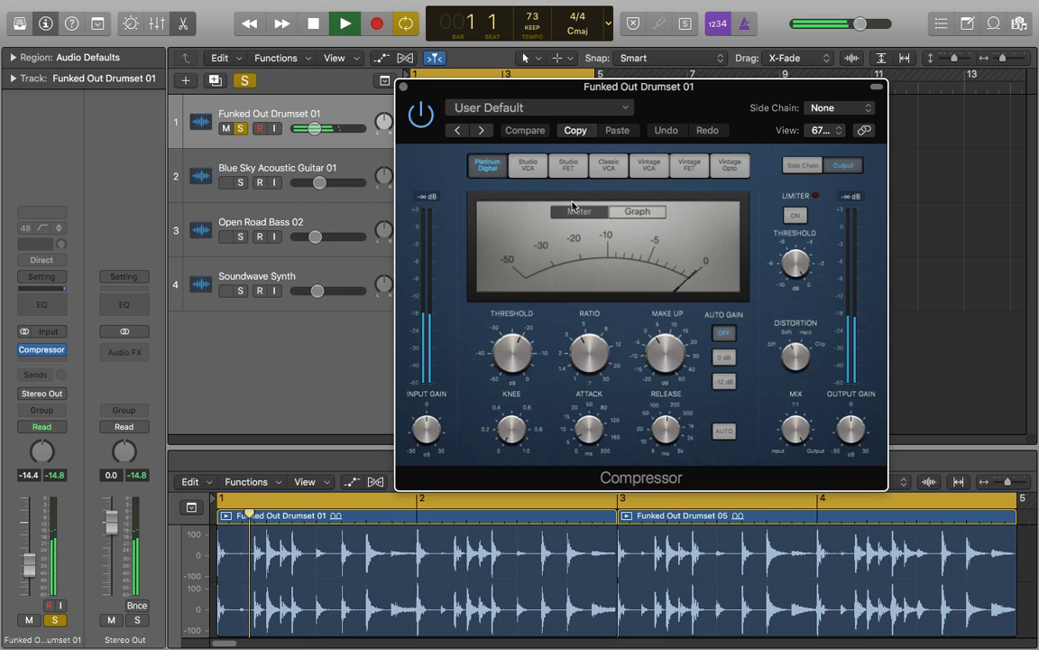
left_click(528, 167)
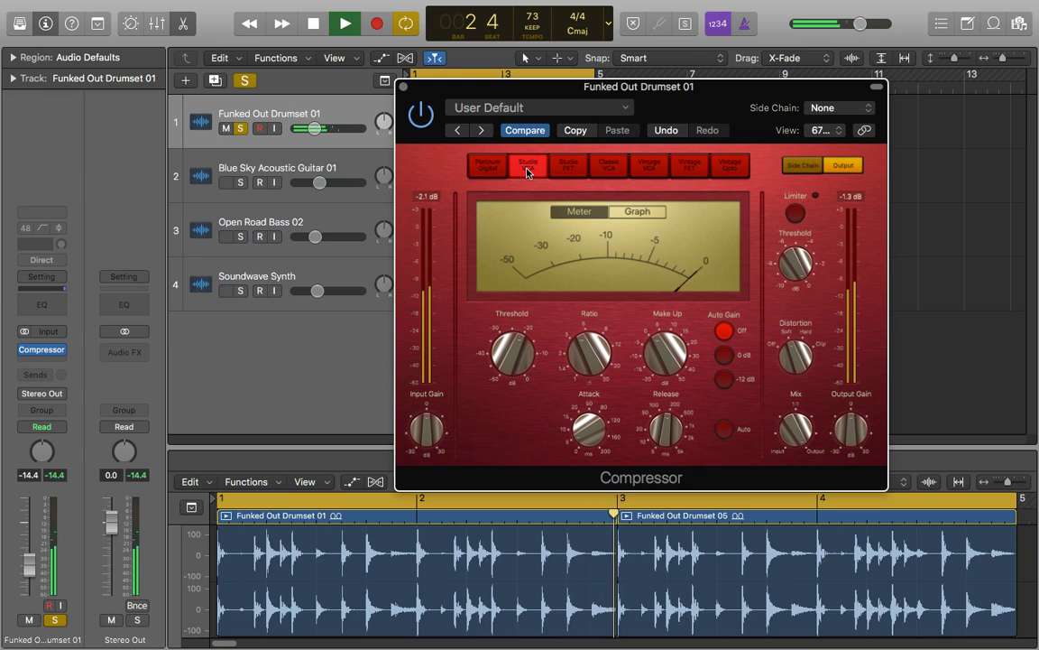
left_click(607, 166)
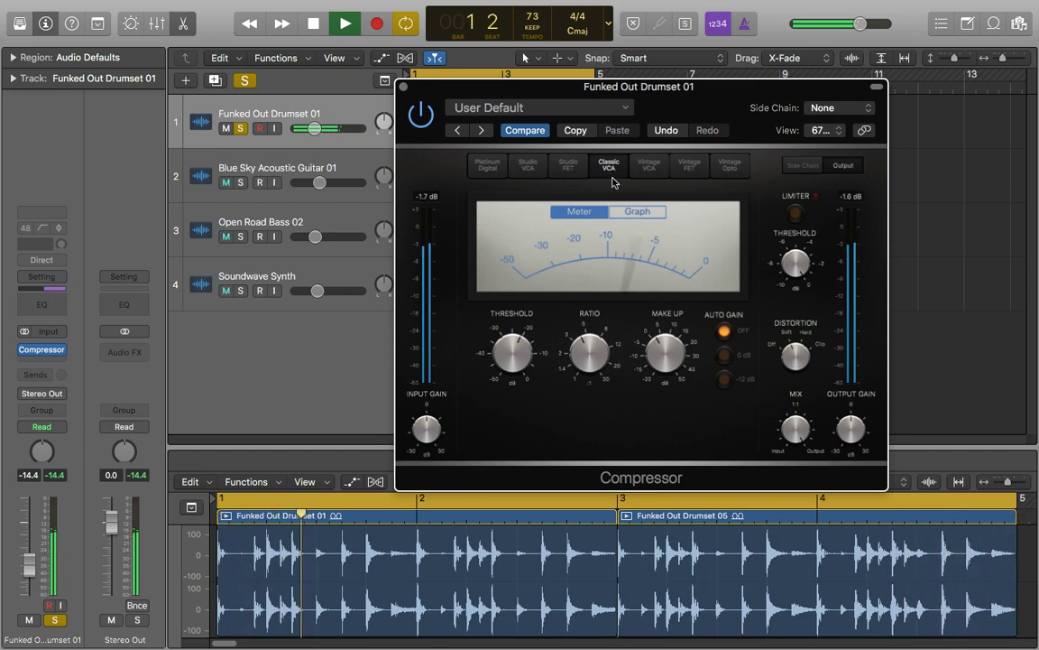
left_click(528, 164)
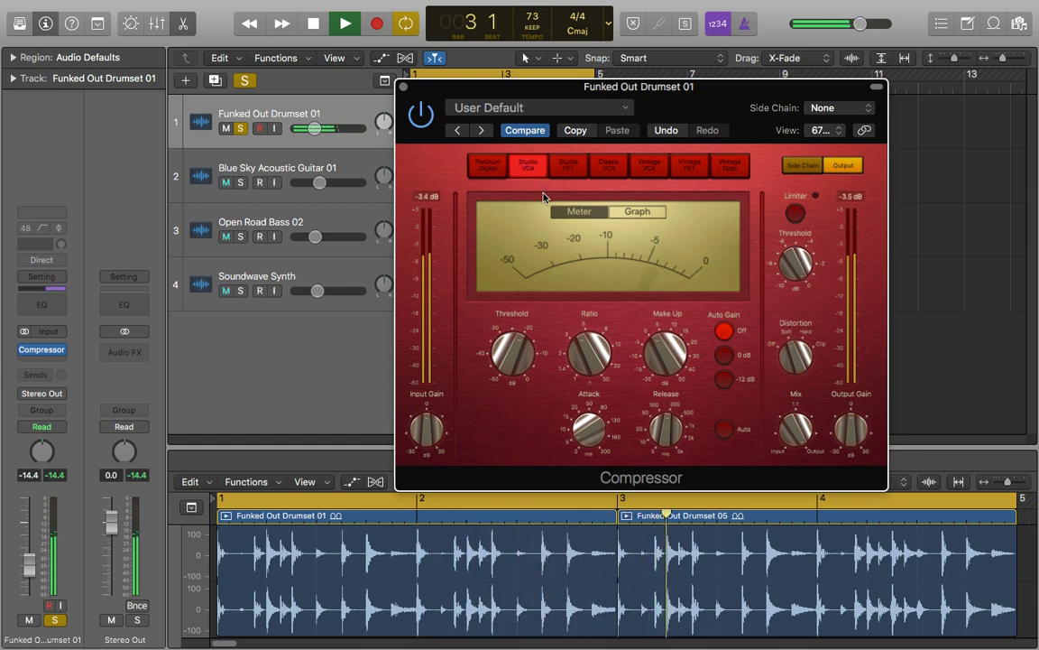
left_click(487, 165)
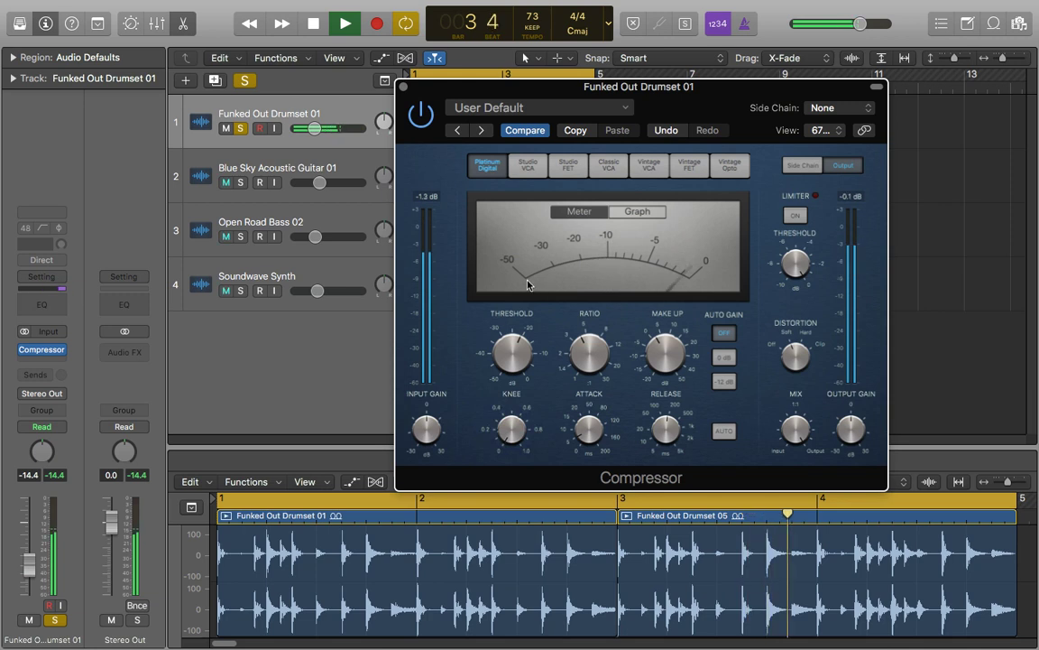
key("space")
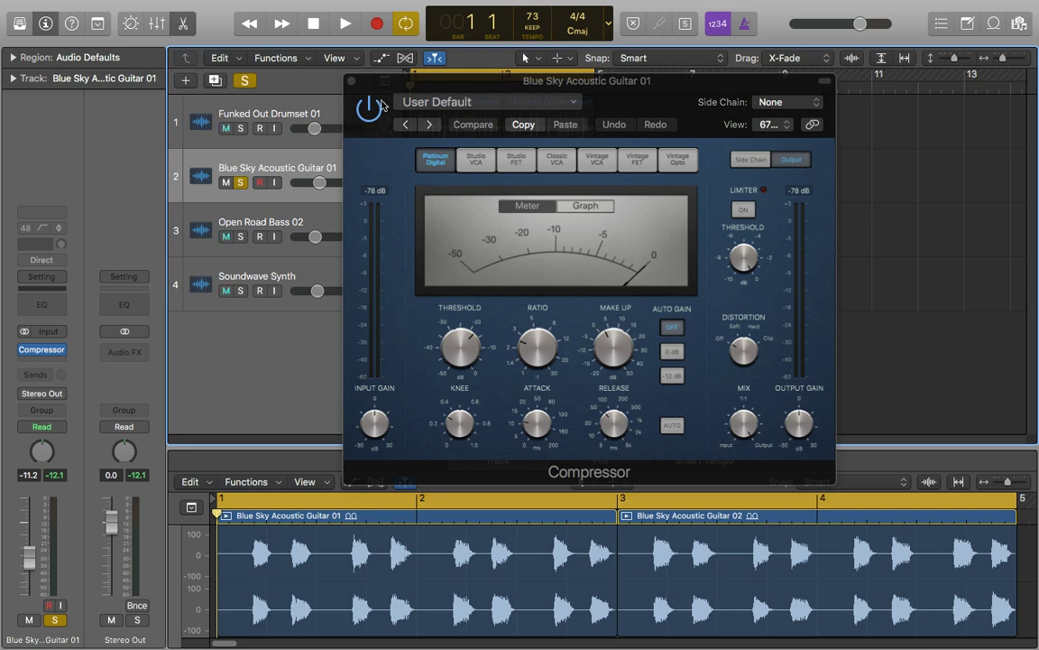
Step: Play the soloed acoustic guitar, then check its Platinum Digital compressor knob values
key("space")
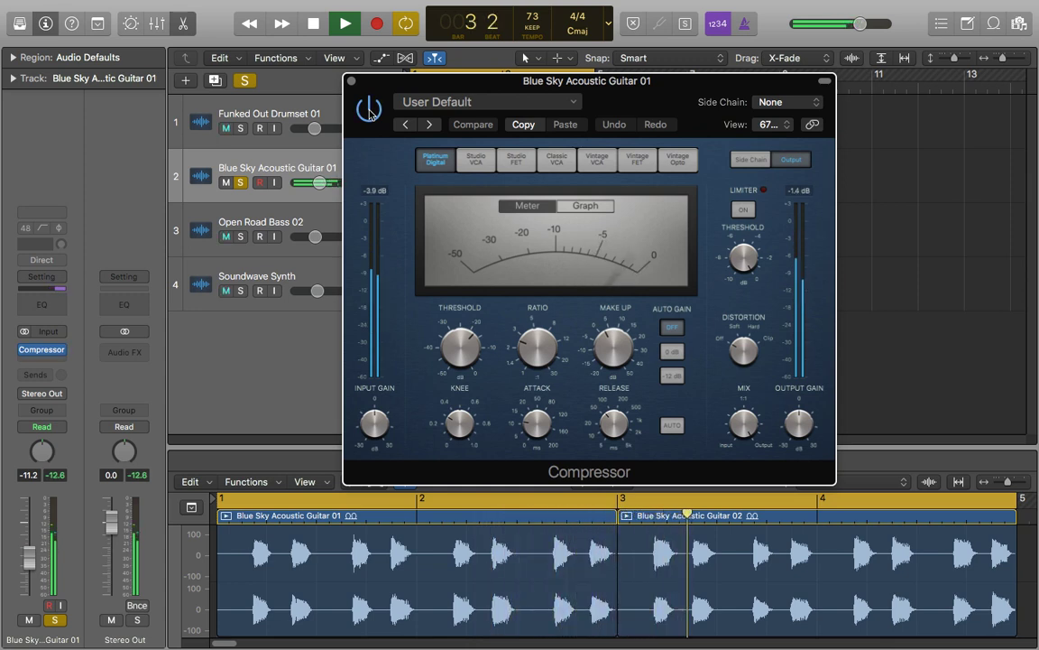
key("space")
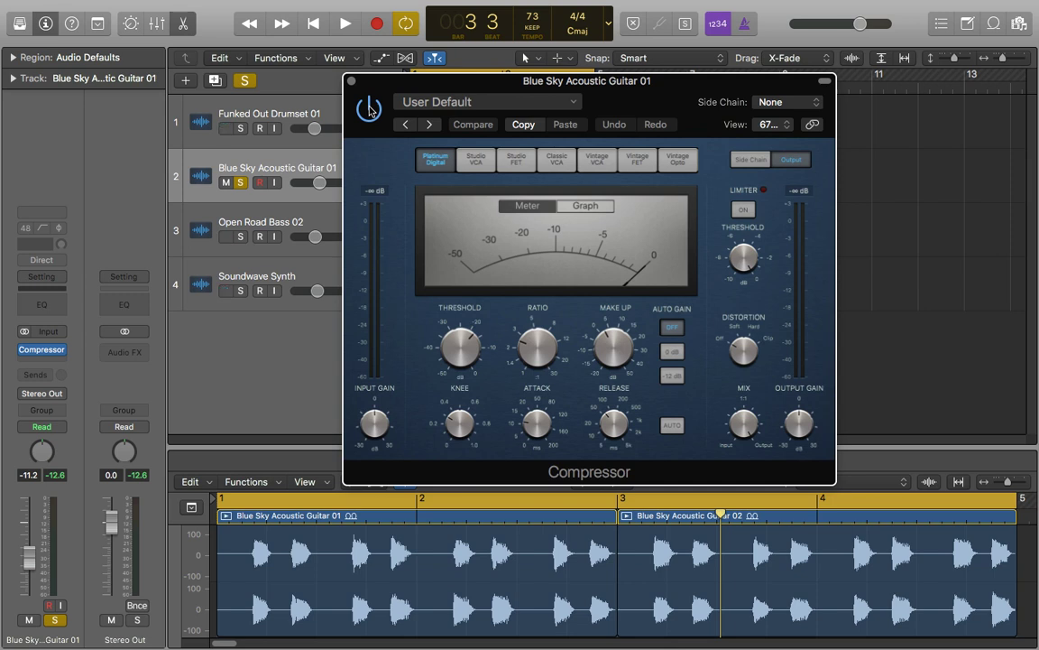
mouse_move(535, 358)
mouse_move(454, 423)
mouse_move(539, 436)
mouse_move(616, 433)
Step: Replay the guitar loop and raise the compressor knee from 0.3 to 1.0
key("Return")
key("space")
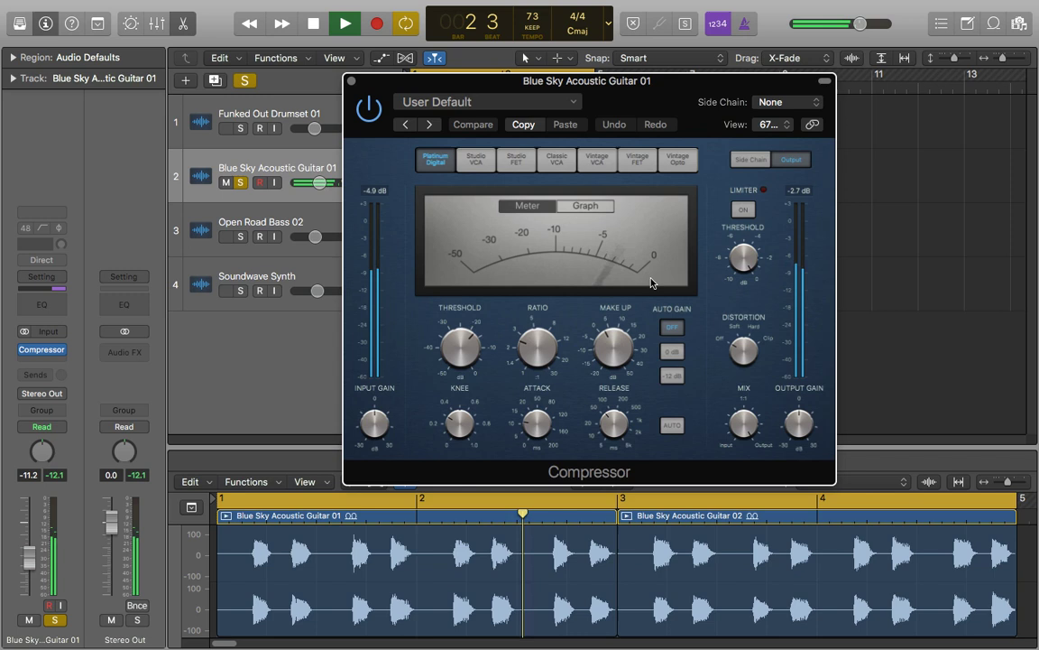
key("space")
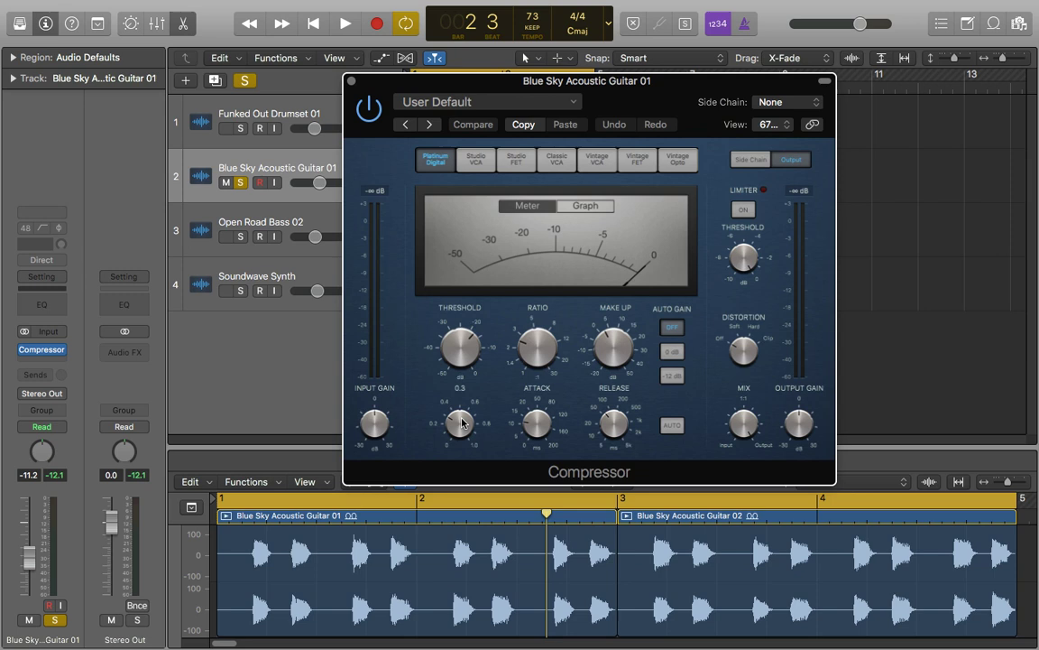
key("space")
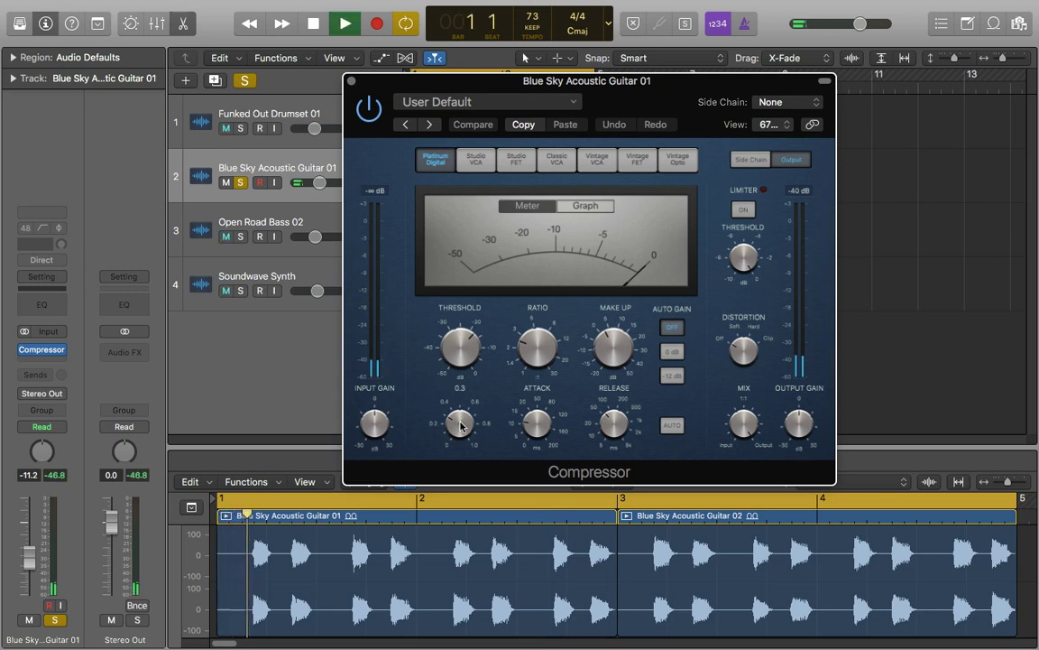
mouse_move(464, 430)
left_mouse_down()
mouse_move(462, 409)
mouse_move(460, 442)
mouse_move(434, 313)
mouse_move(425, 446)
mouse_move(448, 424)
mouse_move(469, 439)
left_mouse_up()
key("space")
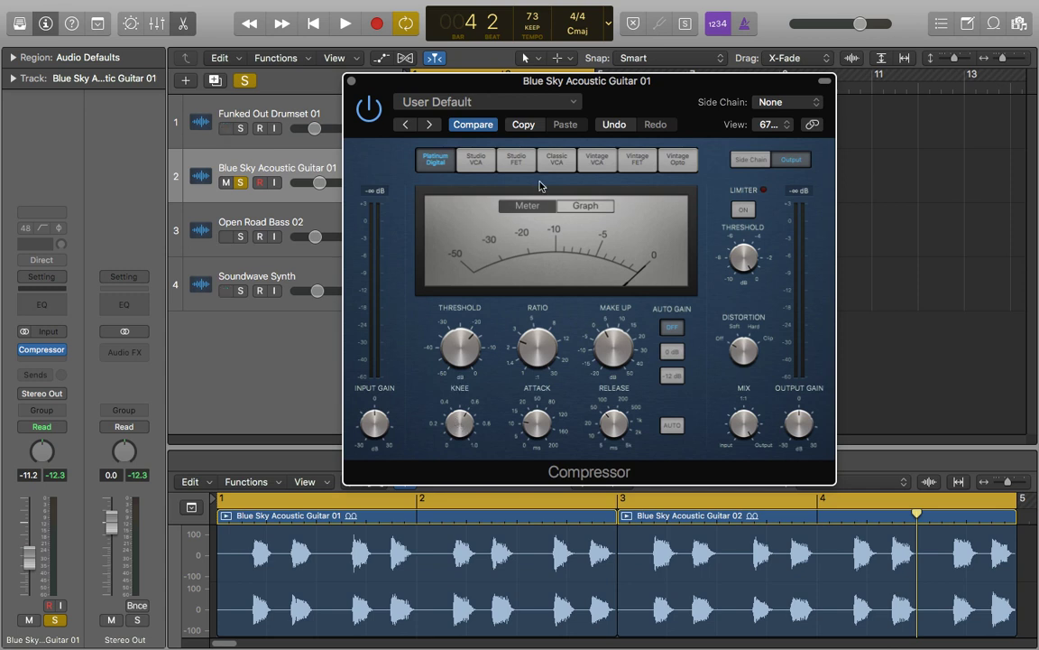
key("space")
left_click(637, 159)
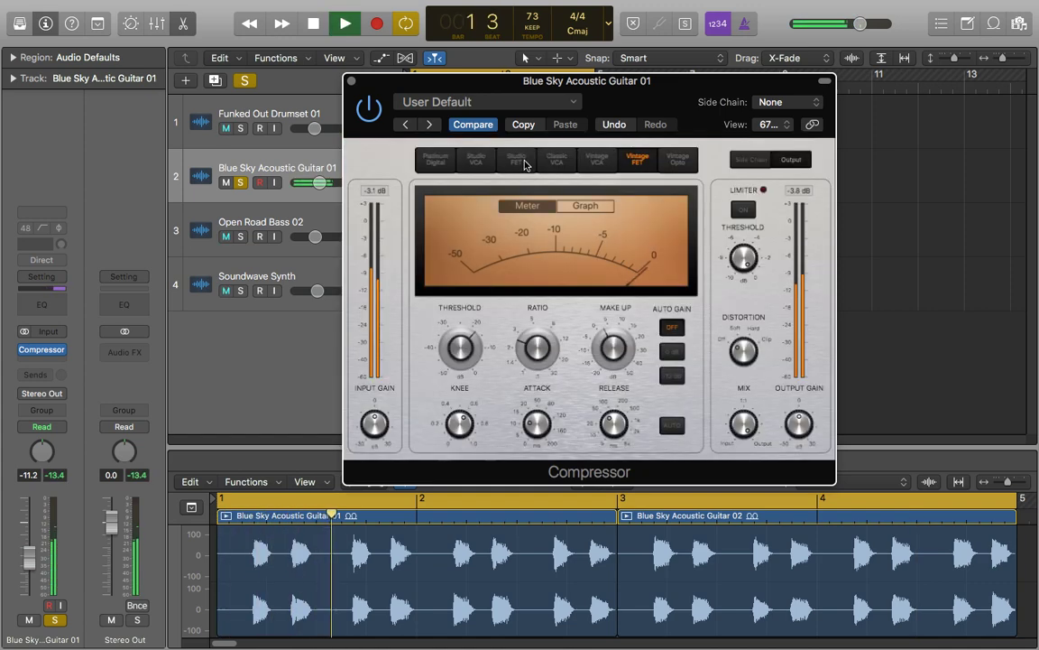
left_click(434, 163)
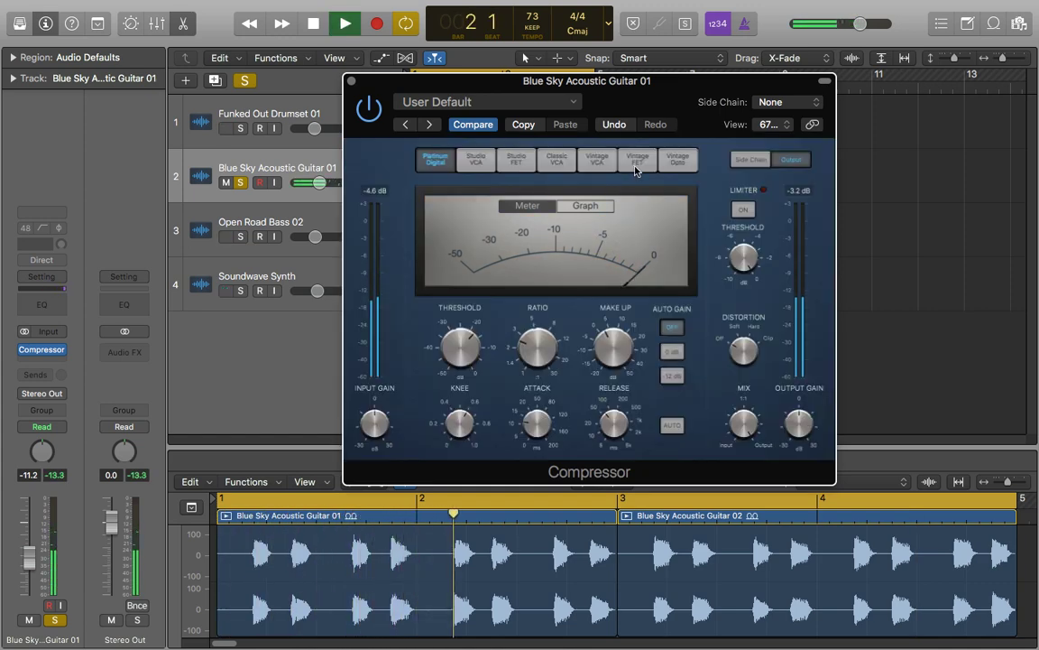
left_click(637, 164)
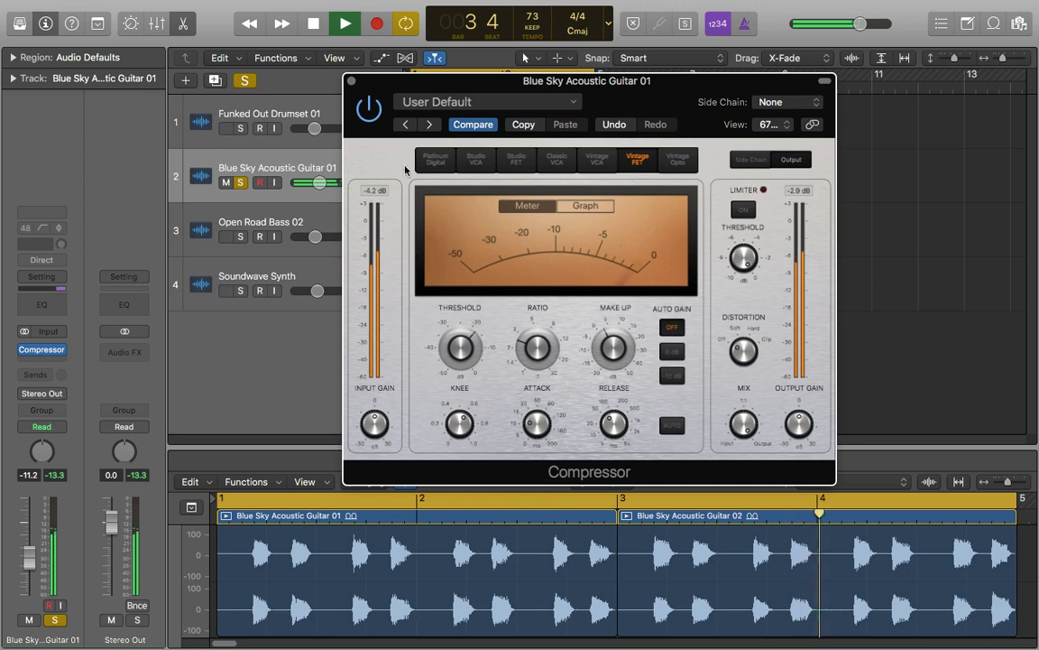
left_click(433, 161)
key("space")
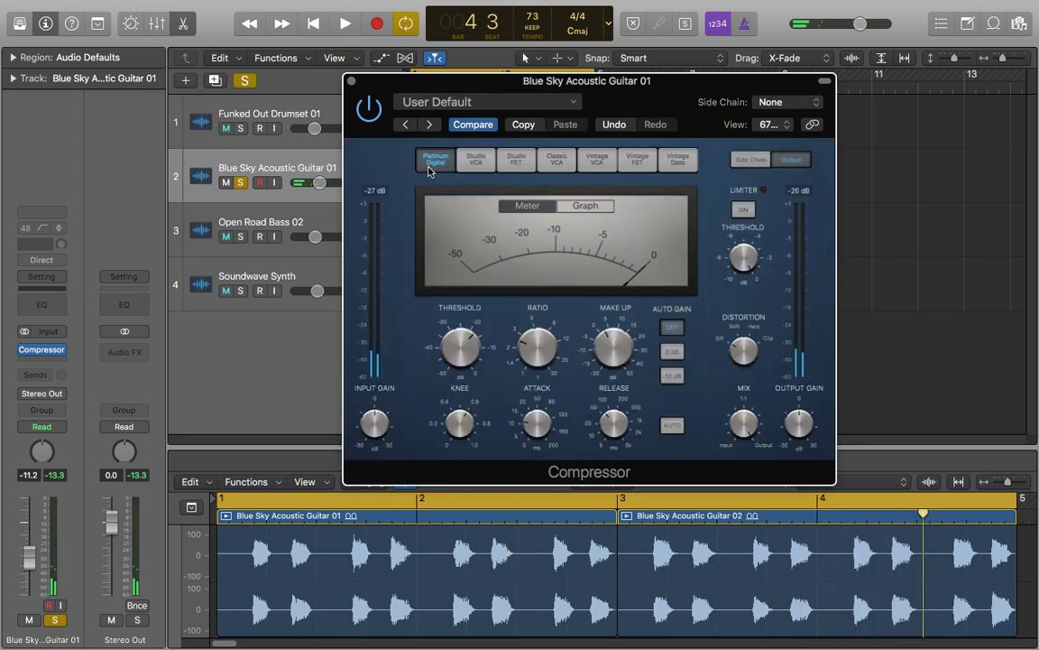
Step: Solo Open Road Bass 02 and compare it playing with its compressor bypassed and enabled
key("Down")
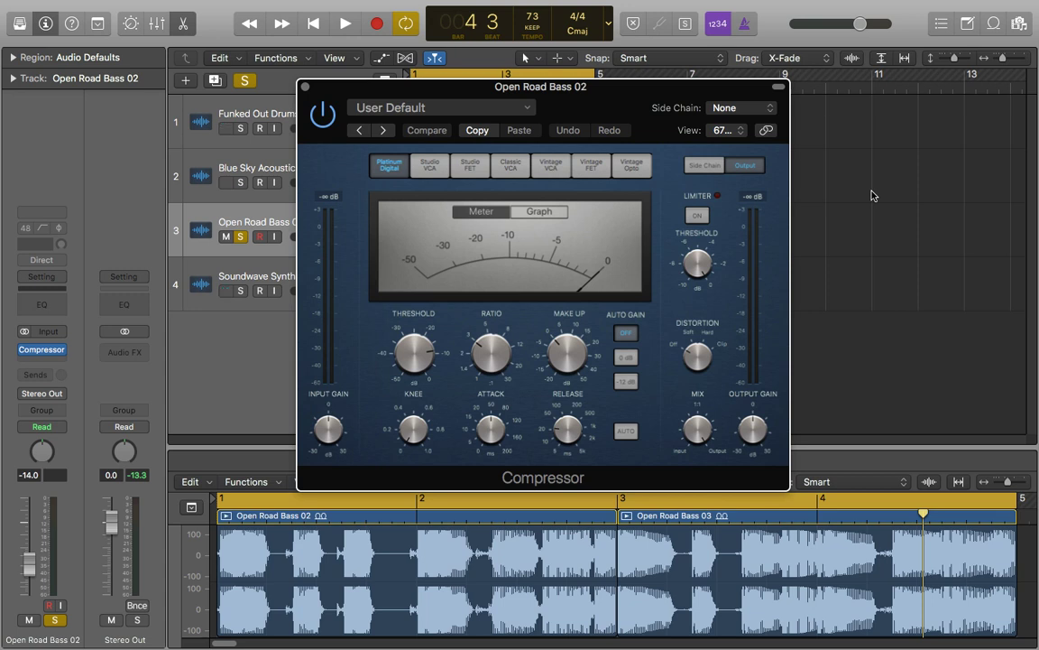
key("space")
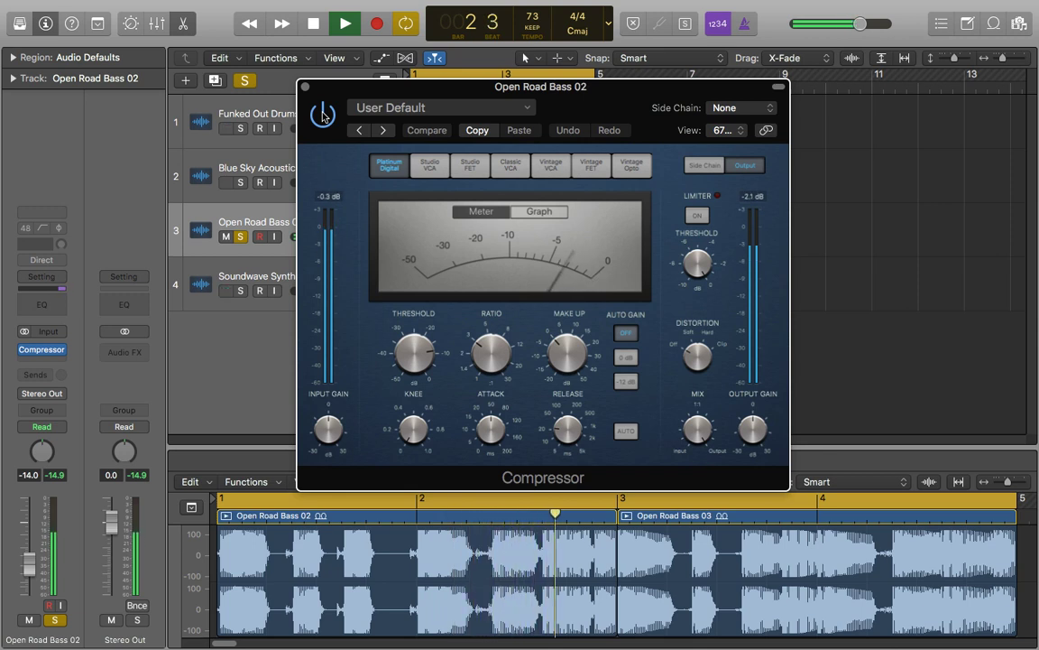
left_click(323, 115)
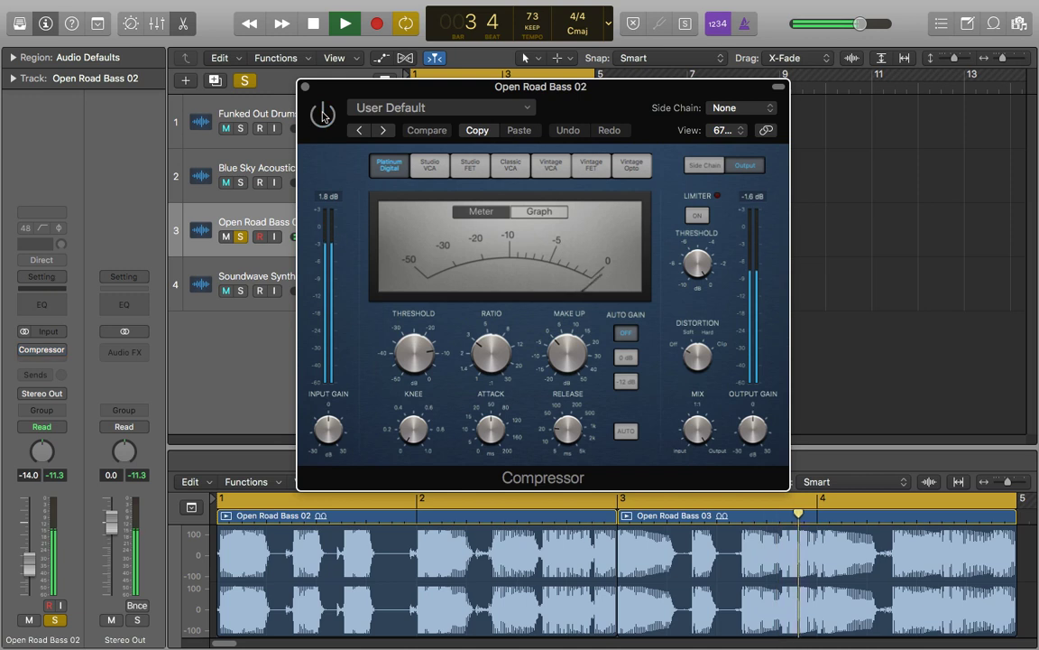
left_click(323, 115)
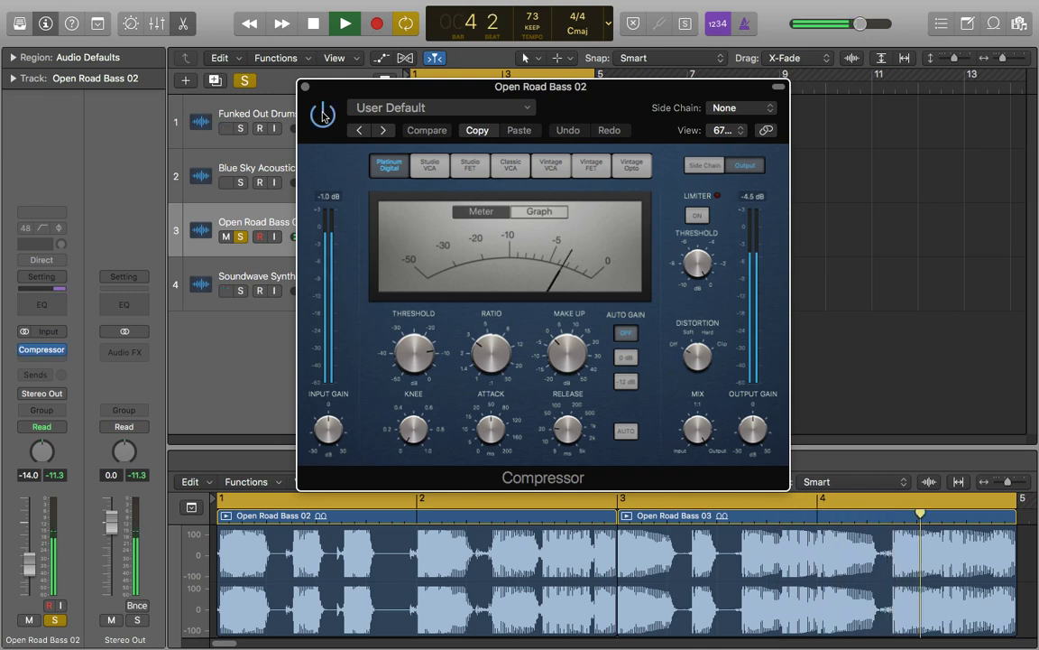
key("space")
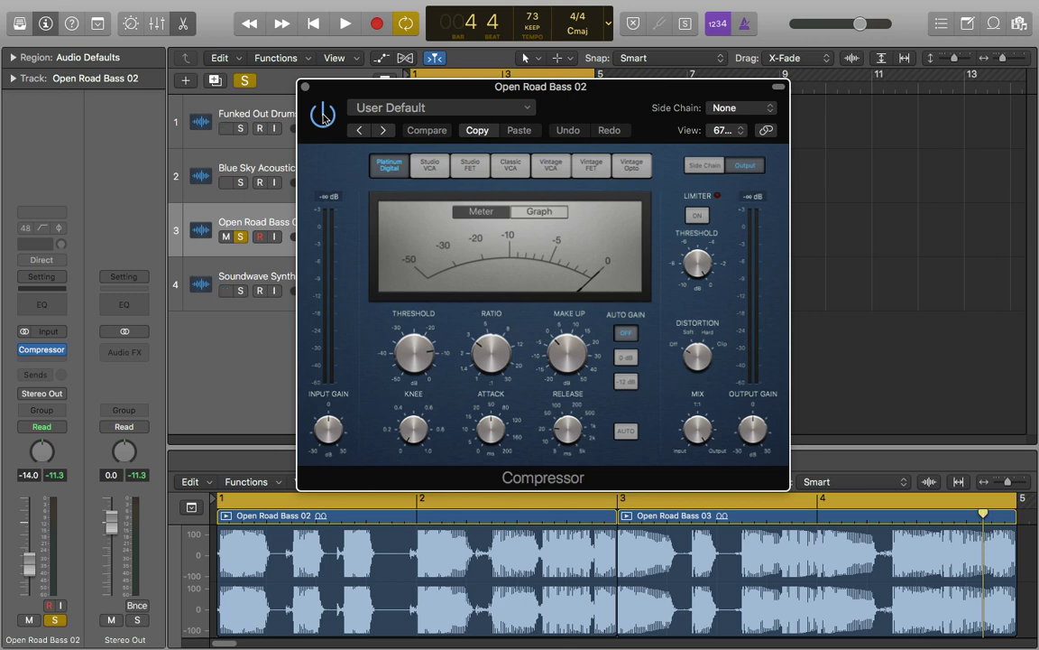
mouse_move(490, 346)
mouse_move(419, 437)
mouse_move(498, 431)
mouse_move(563, 431)
Step: Audition Studio VCA, Classic VCA and Vintage Opto on the bass, then return to Platinum Digital
left_click(429, 165)
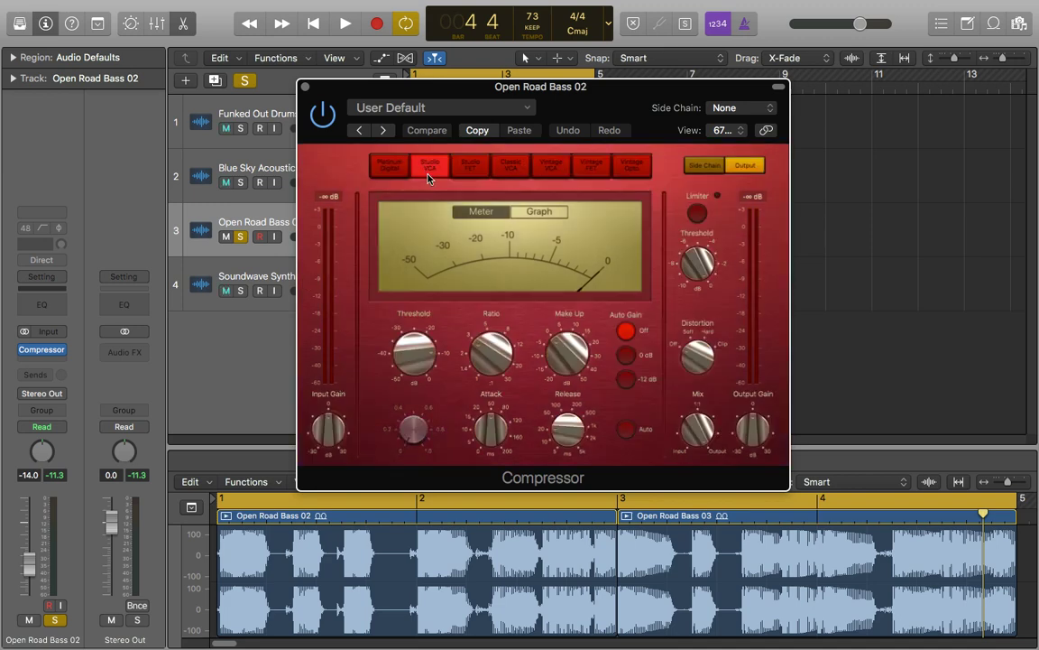
left_click(511, 165)
left_click(632, 165)
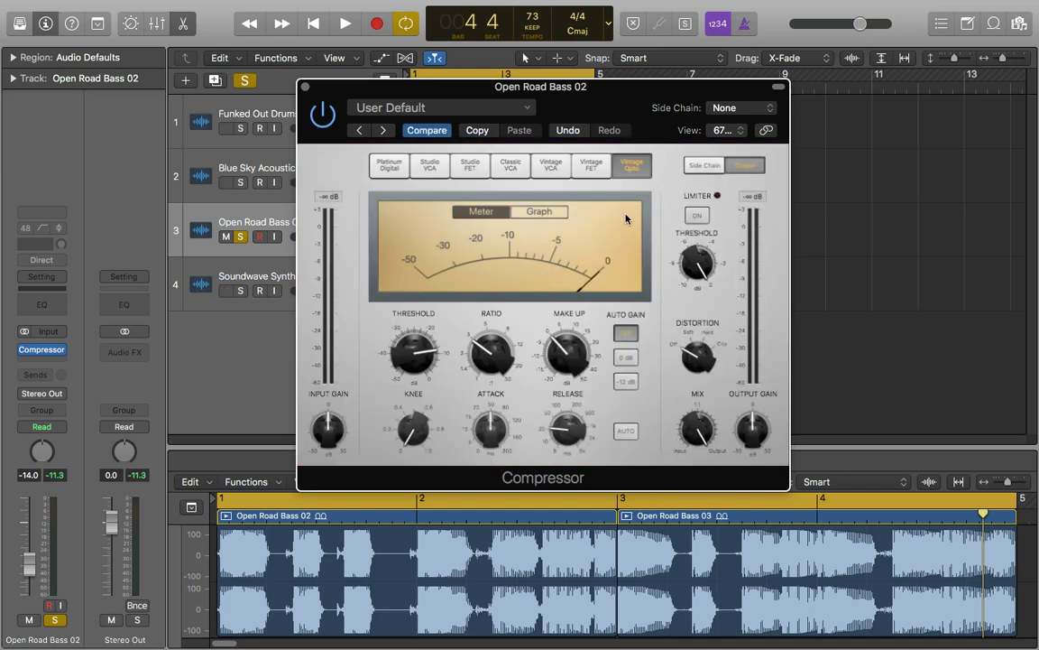
left_click(390, 166)
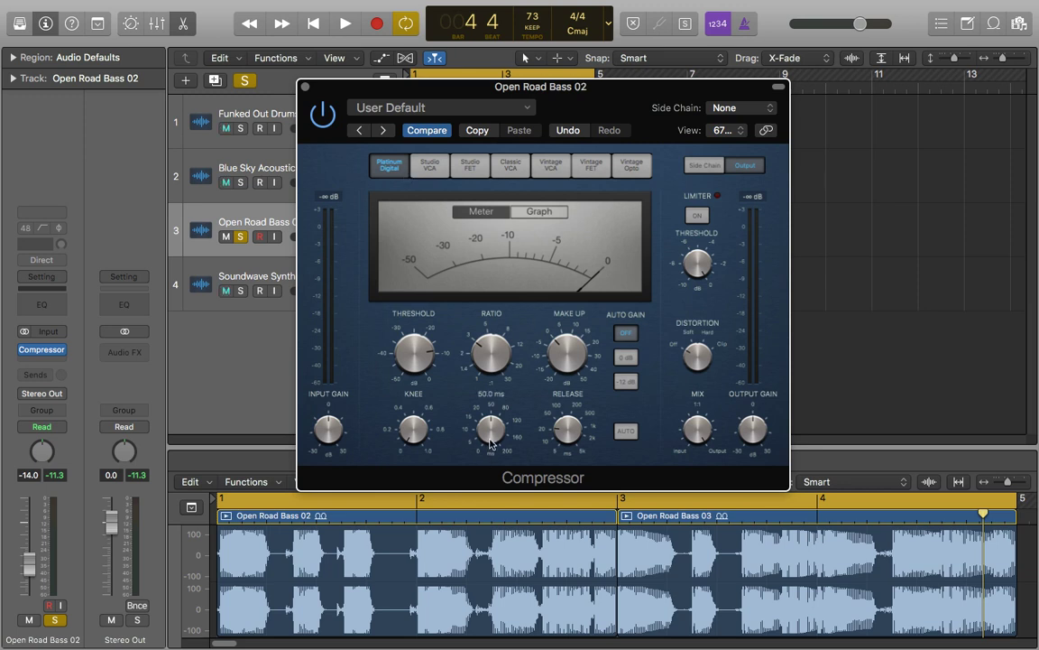
mouse_move(510, 438)
mouse_move(579, 427)
Step: Adjust the bass compressor's attack and set its release to 25.0 ms while the loop plays
key("space")
left_click_drag(492, 435, 493, 444)
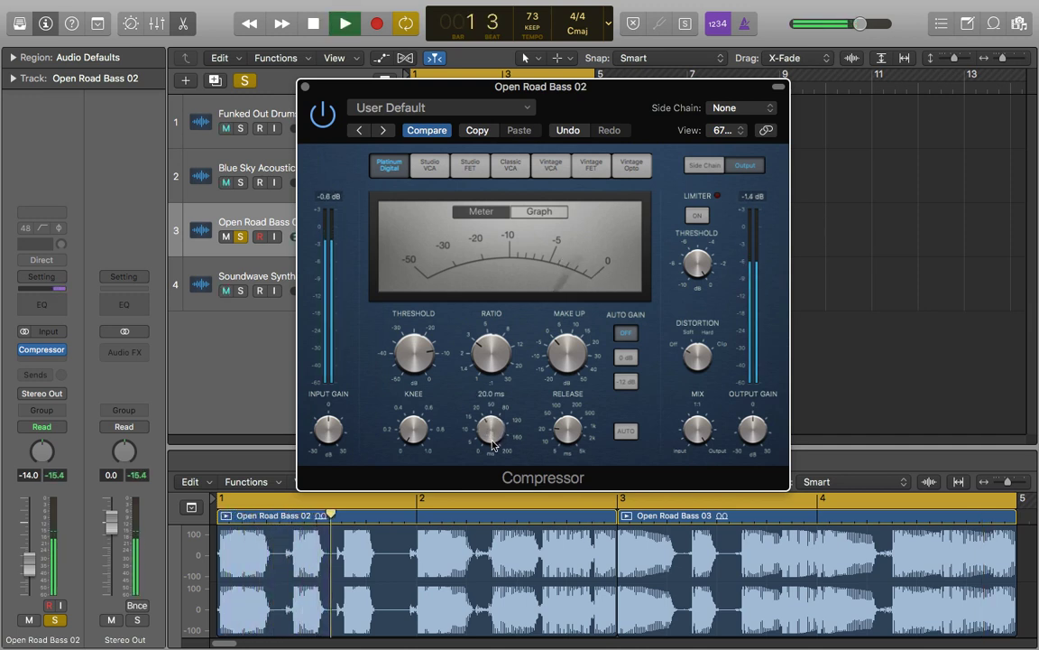
mouse_move(561, 397)
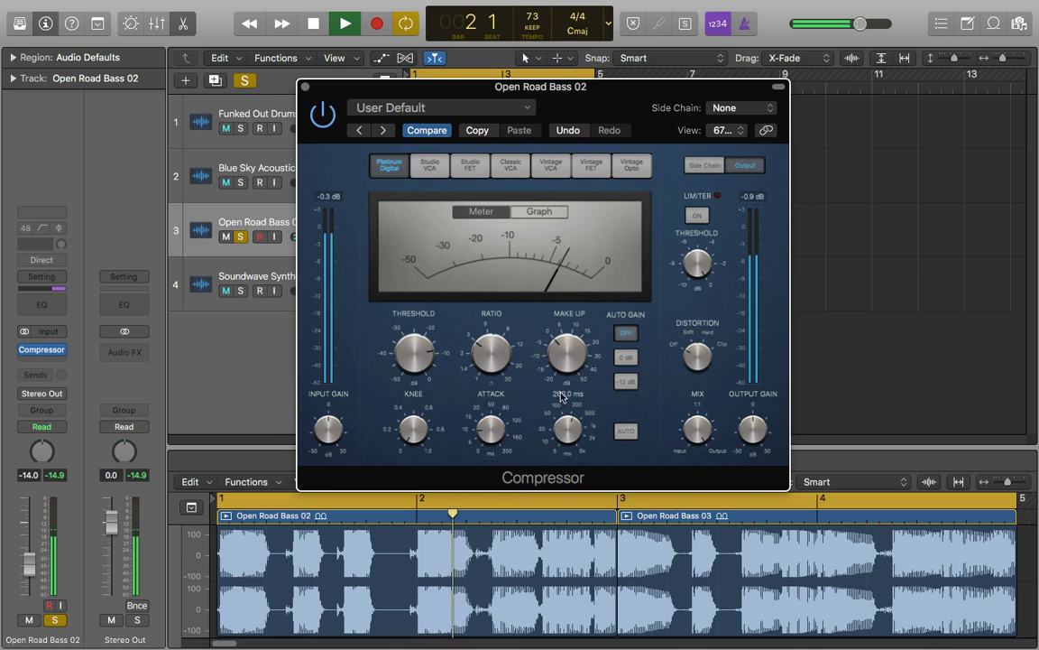
left_click_drag(566, 422, 496, 406)
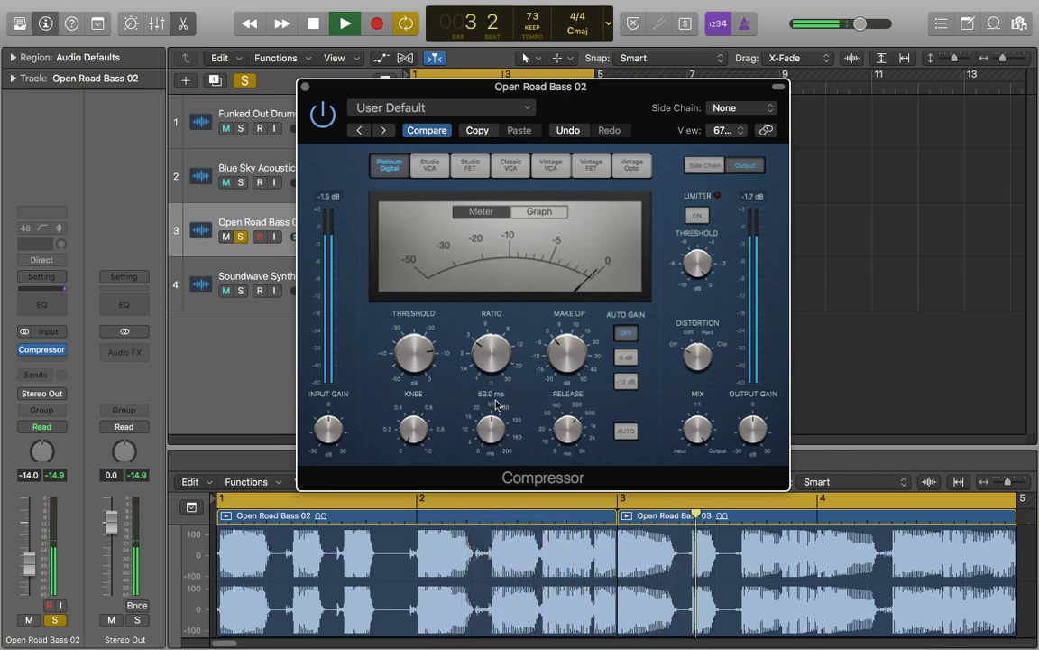
left_click_drag(568, 424, 568, 472)
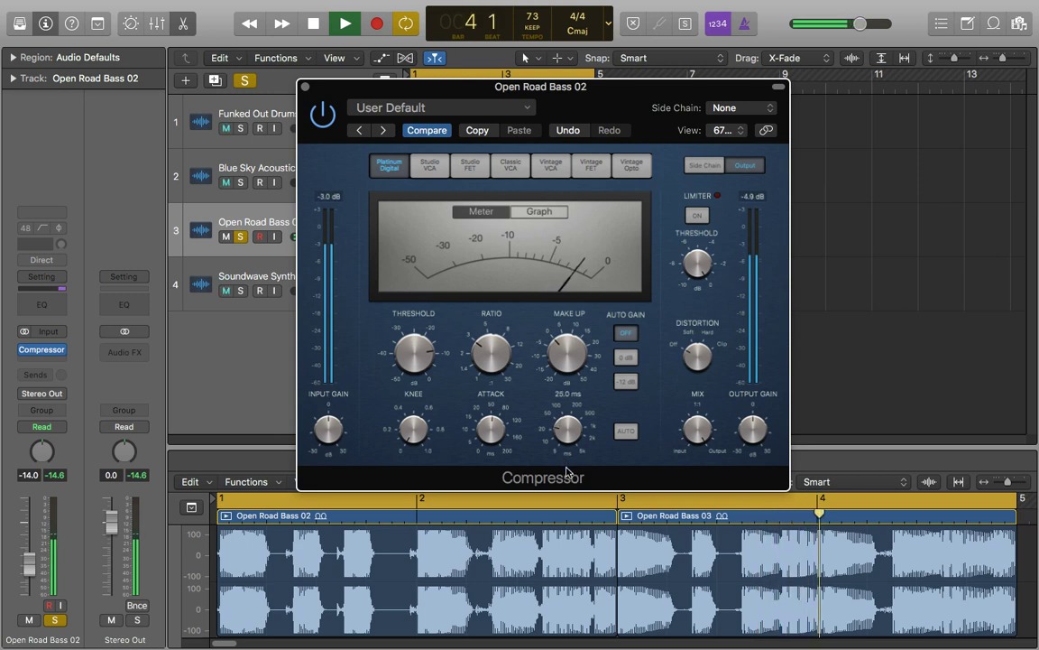
key("space")
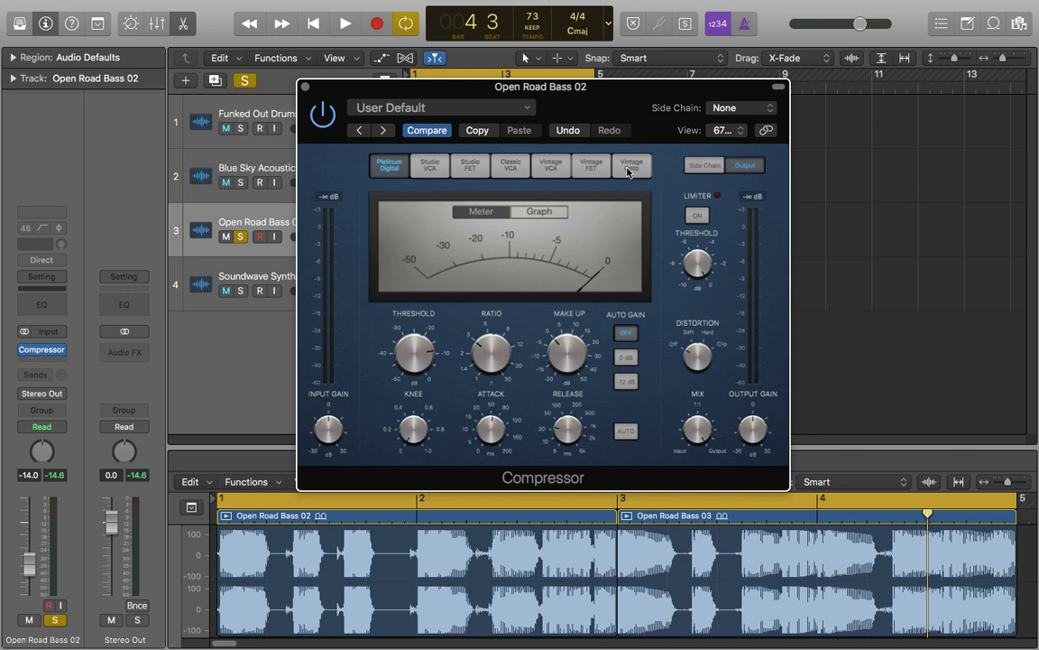
Step: Compare Studio VCA and Vintage Opto against Platinum Digital on the playing bass, keeping Platinum Digital
key("space")
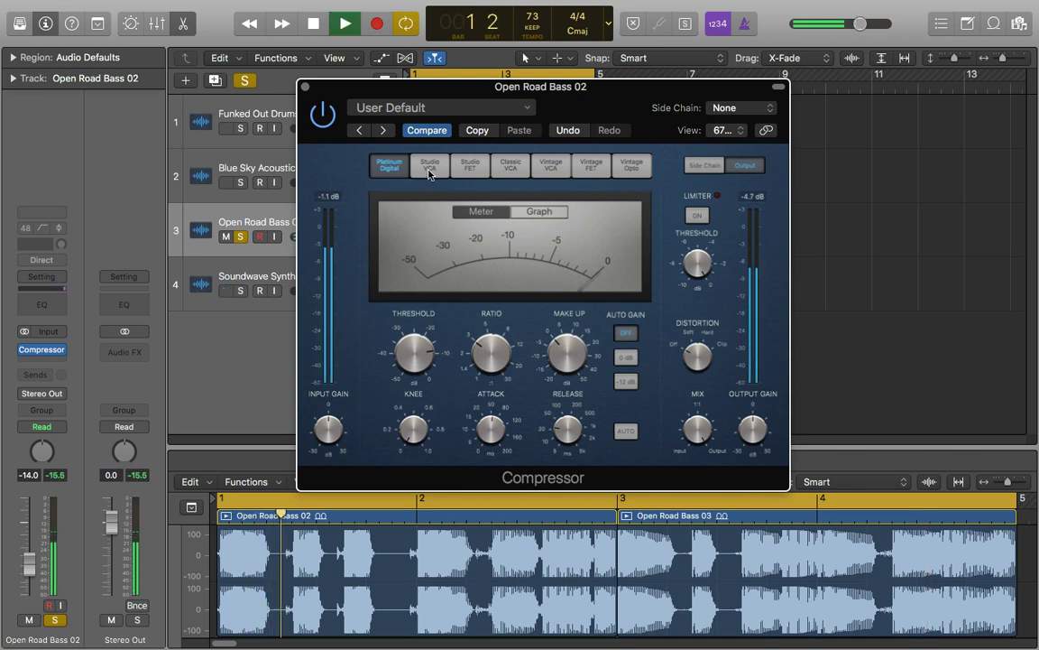
left_click(433, 172)
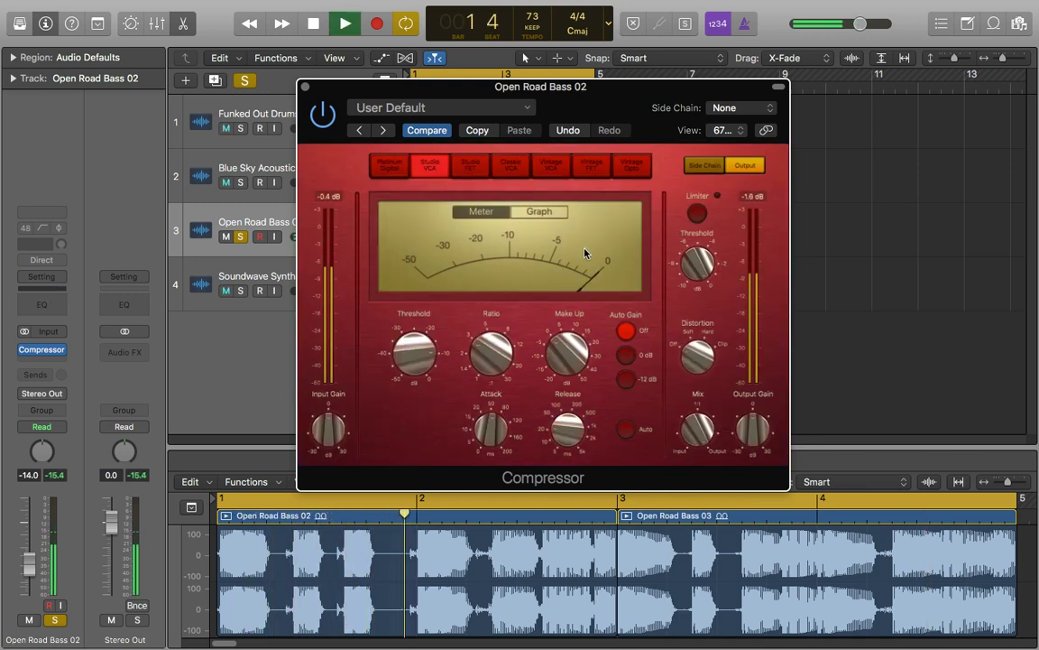
left_click(631, 165)
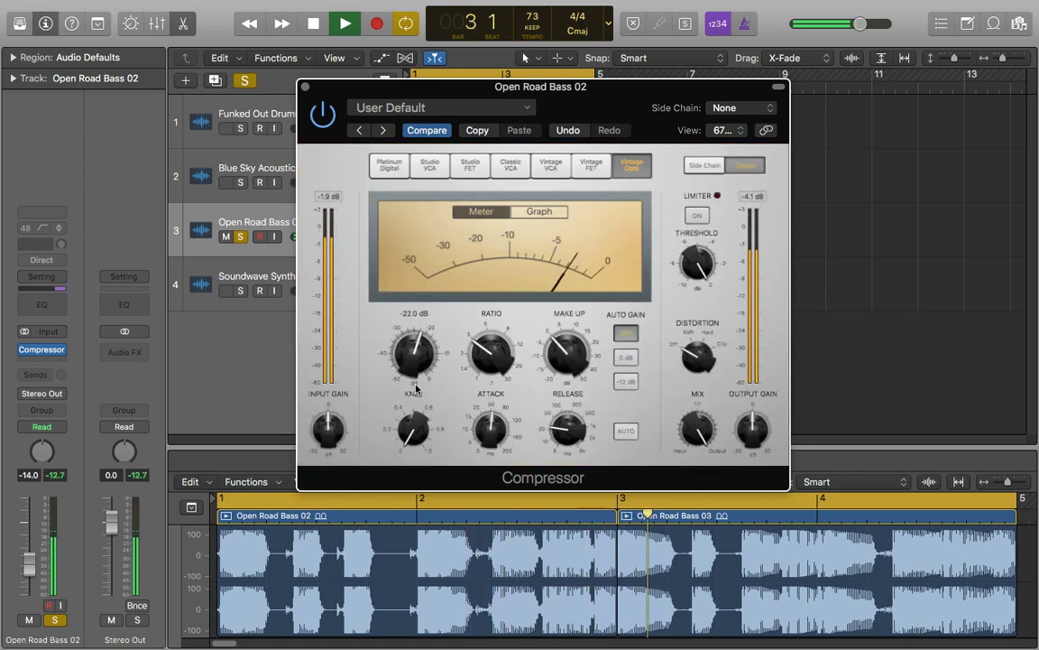
left_click(431, 168)
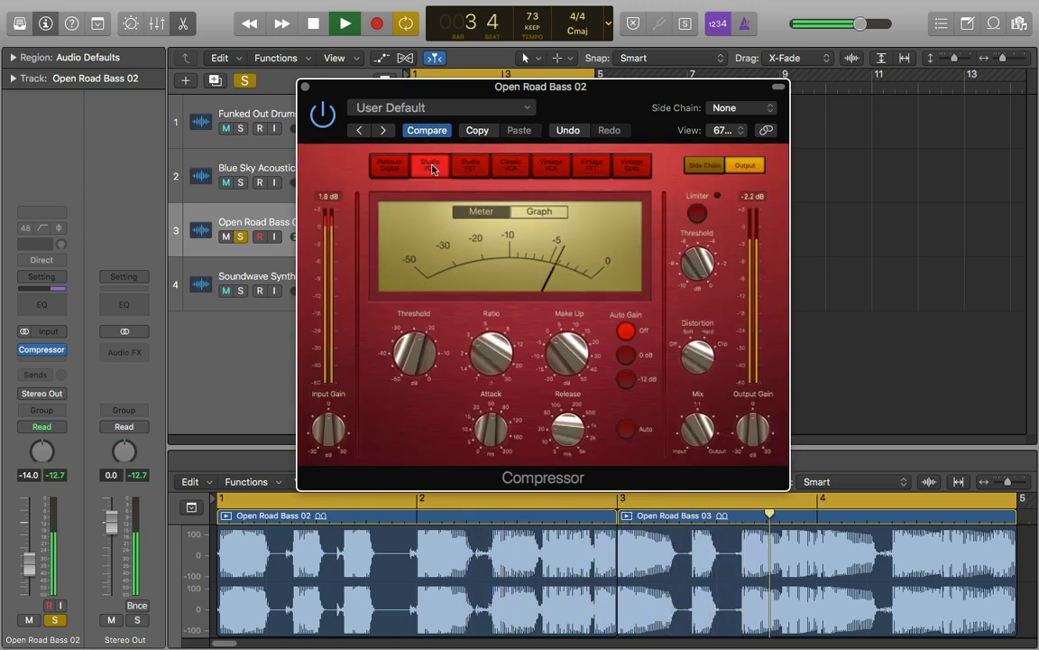
left_click(631, 166)
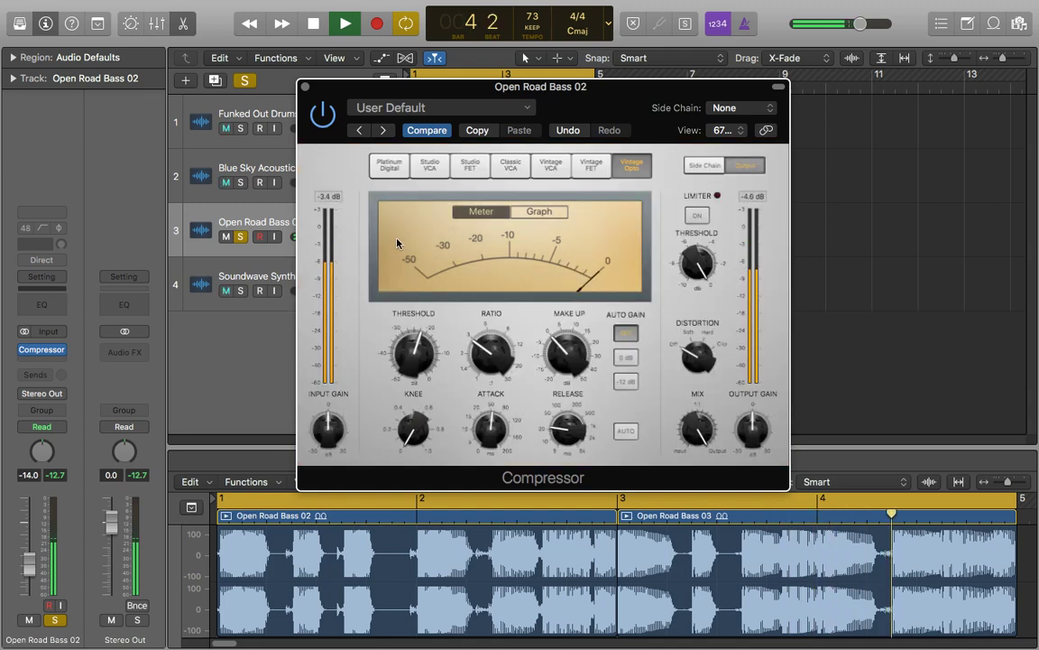
left_click(389, 166)
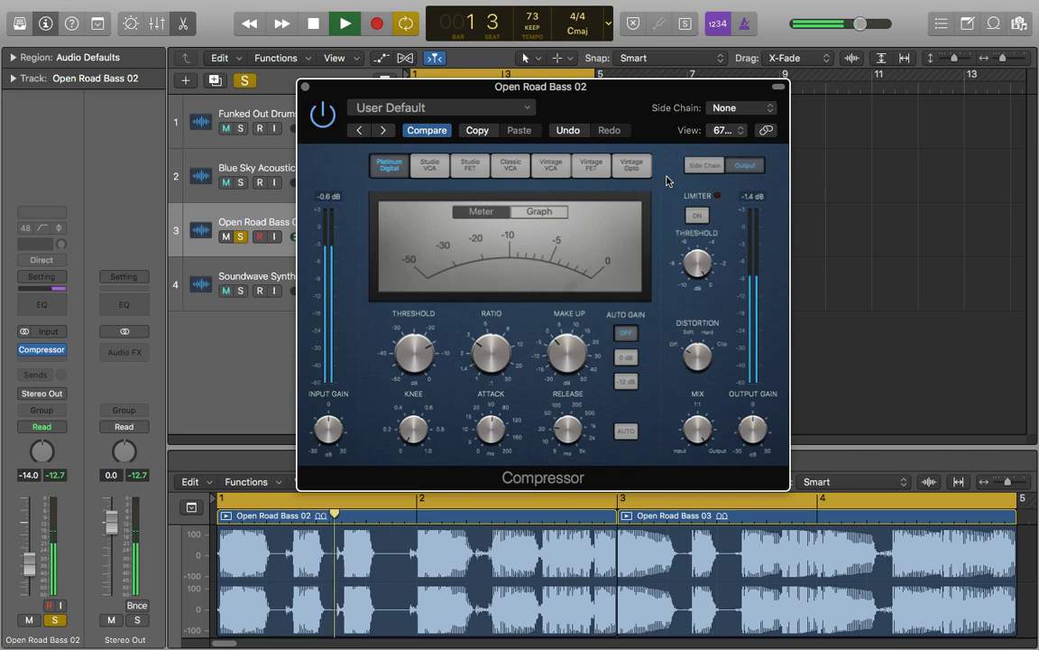
key("space")
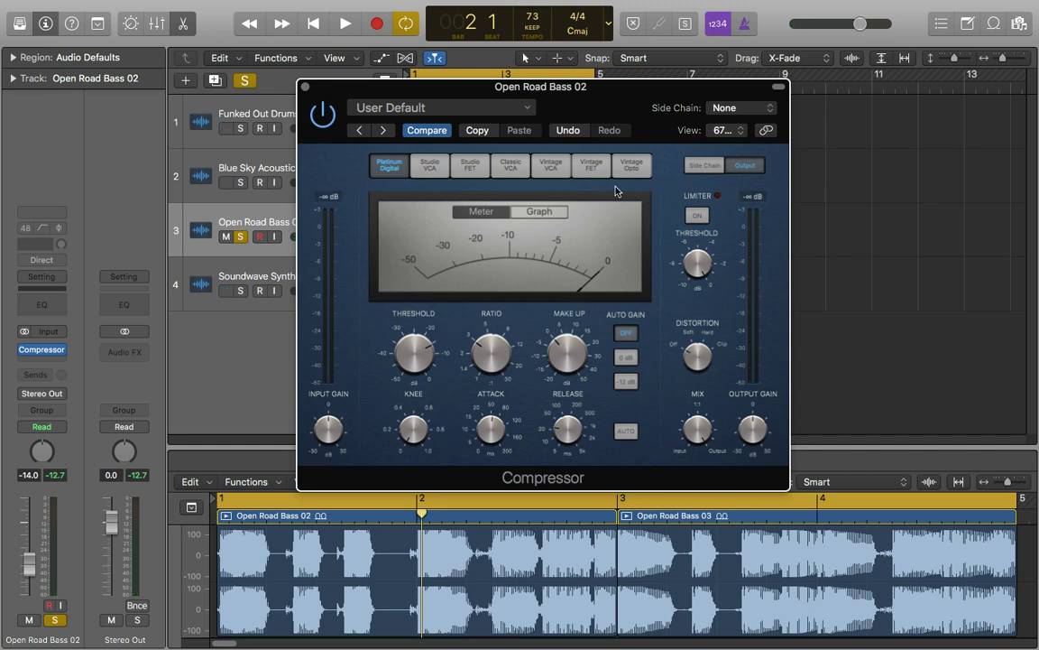
left_click(631, 165)
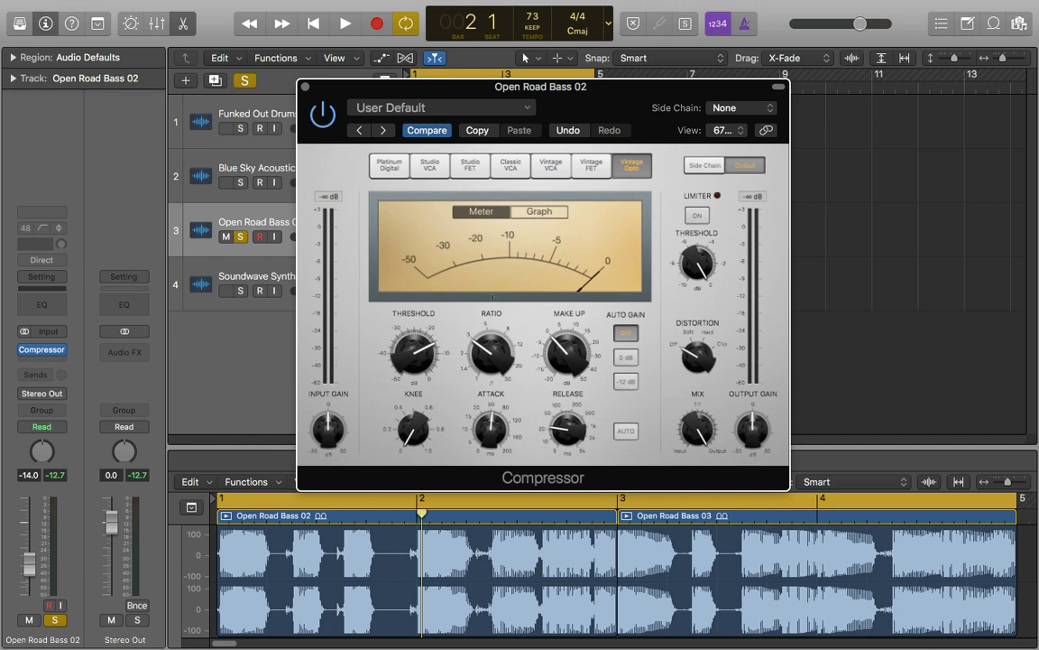
left_click(389, 167)
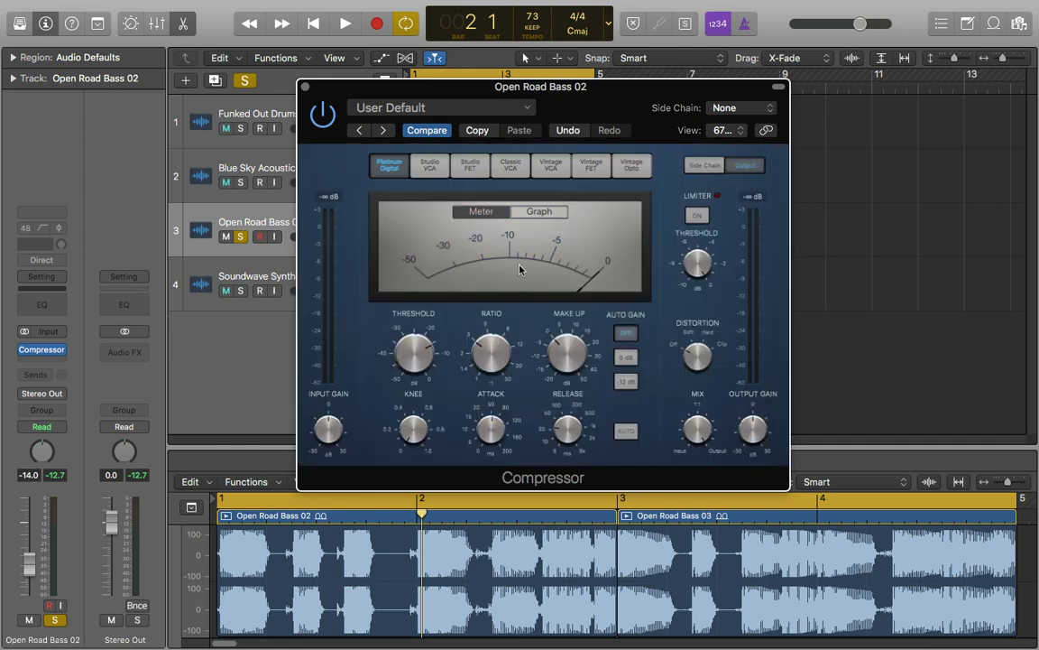
key("Down")
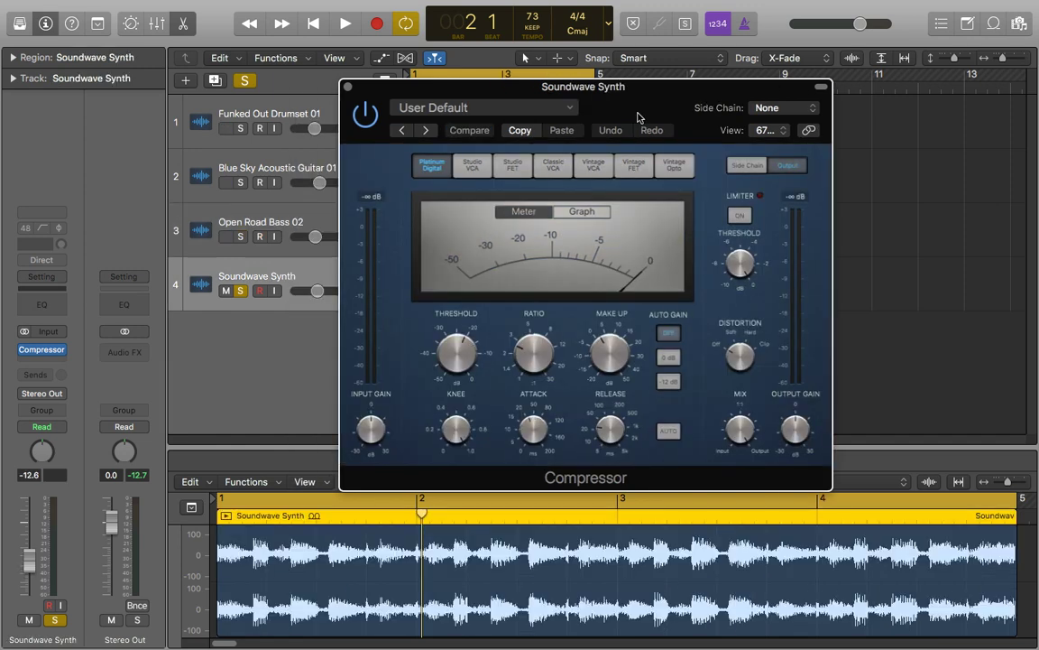
key("space")
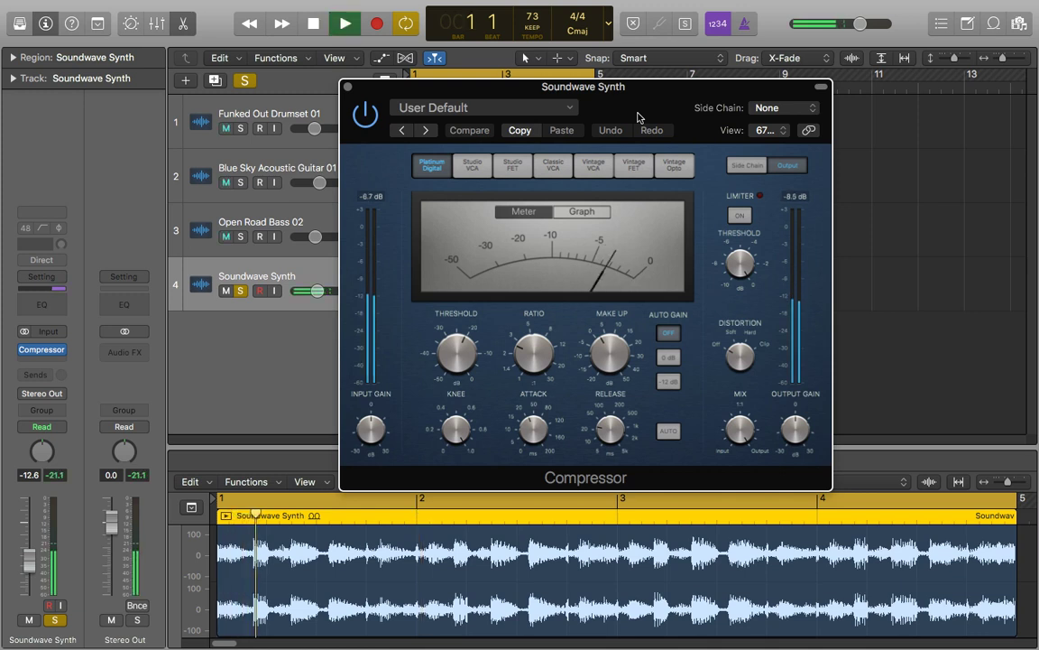
left_click(366, 115)
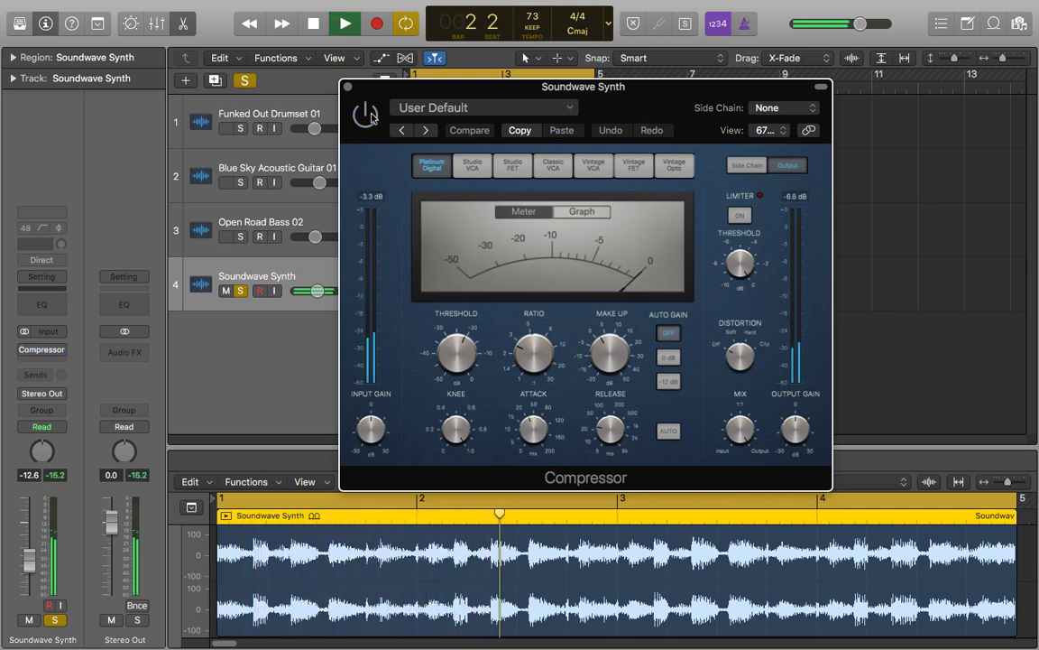
left_click(368, 115)
left_click(368, 116)
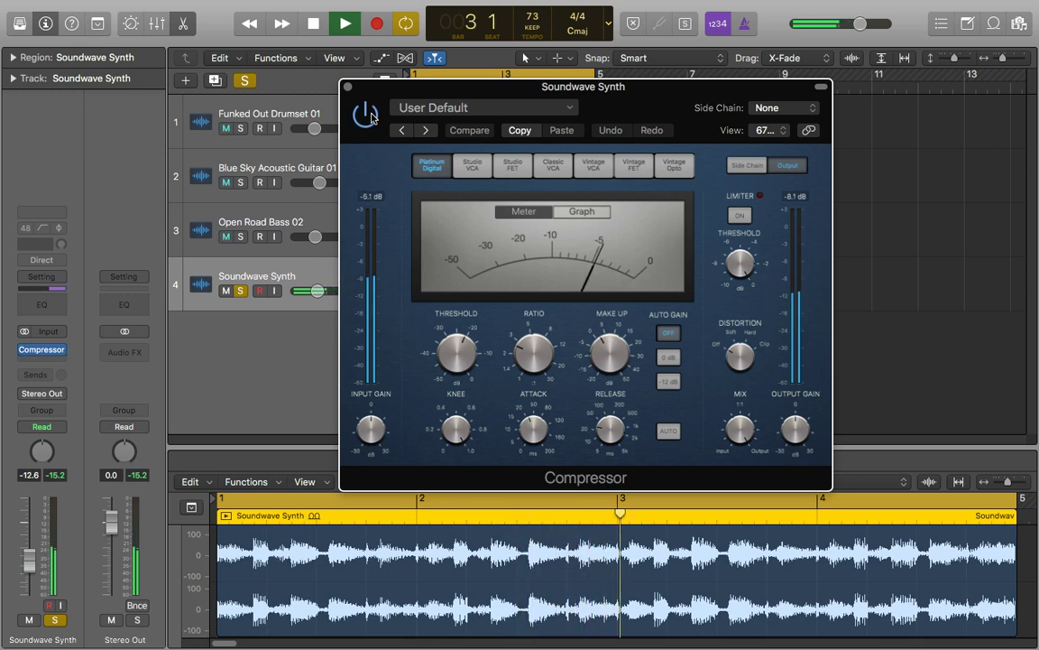
left_click(368, 115)
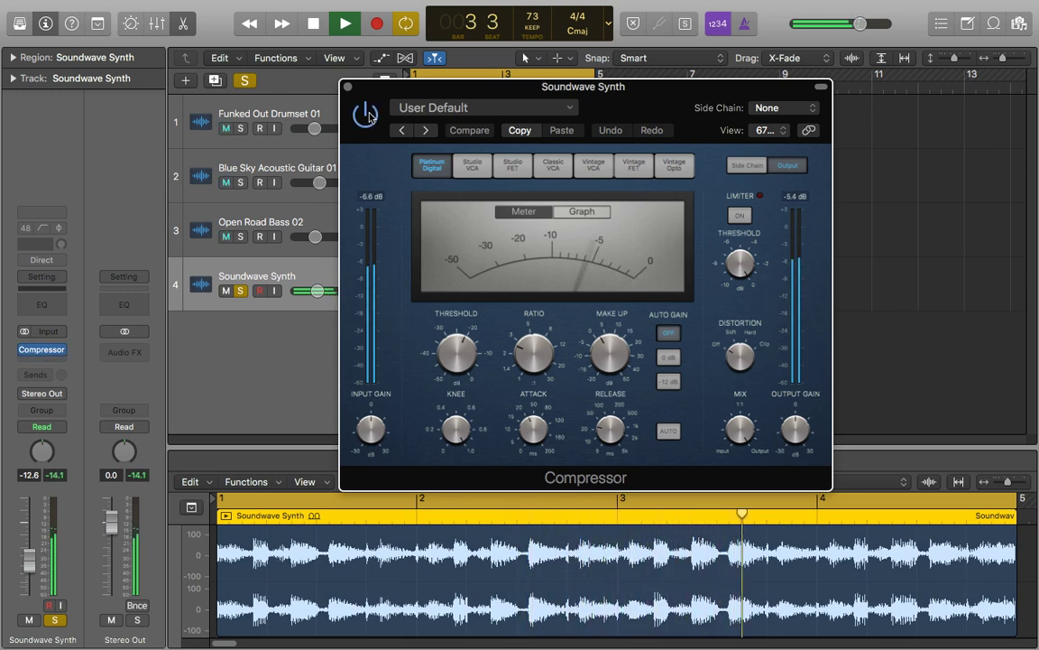
key("space")
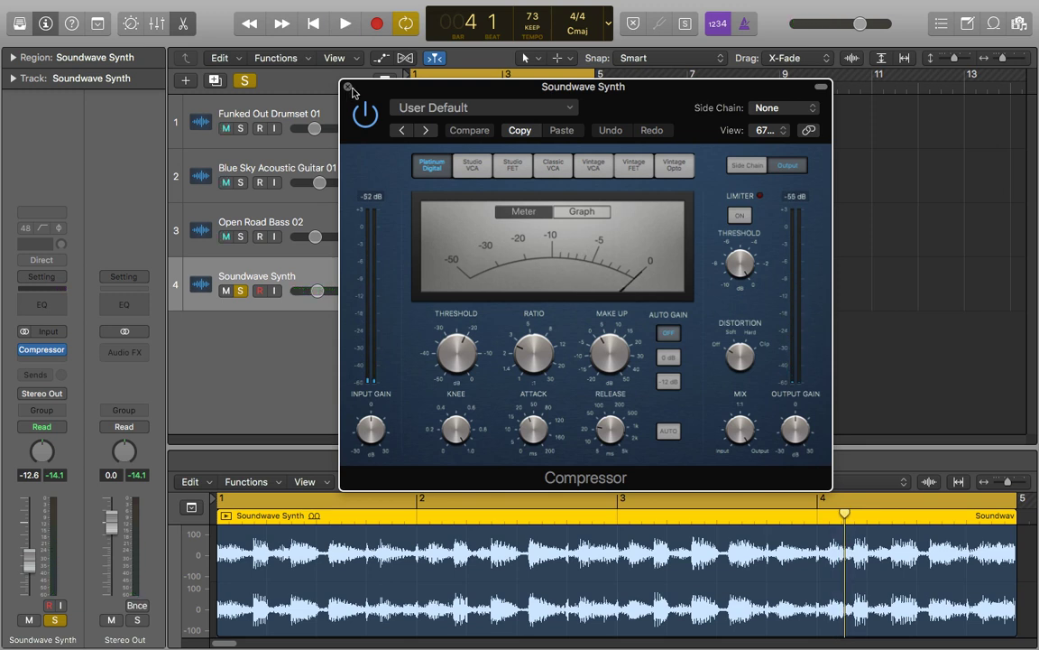
Step: Check the Soundwave Synth compressor's ratio, knee, attack and release values
mouse_move(542, 354)
mouse_move(460, 434)
mouse_move(529, 438)
mouse_move(603, 442)
Step: Adjust the synth compressor's knee, then compare Vintage FET and Studio FET during playback
left_click_drag(442, 433, 442, 430)
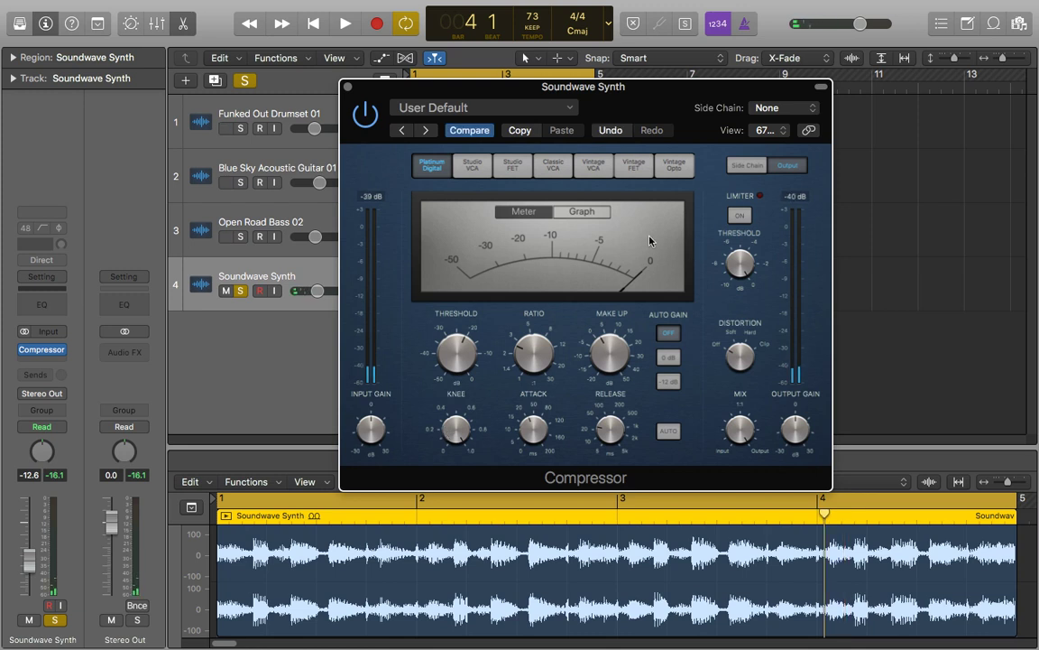
key("space")
left_click(632, 168)
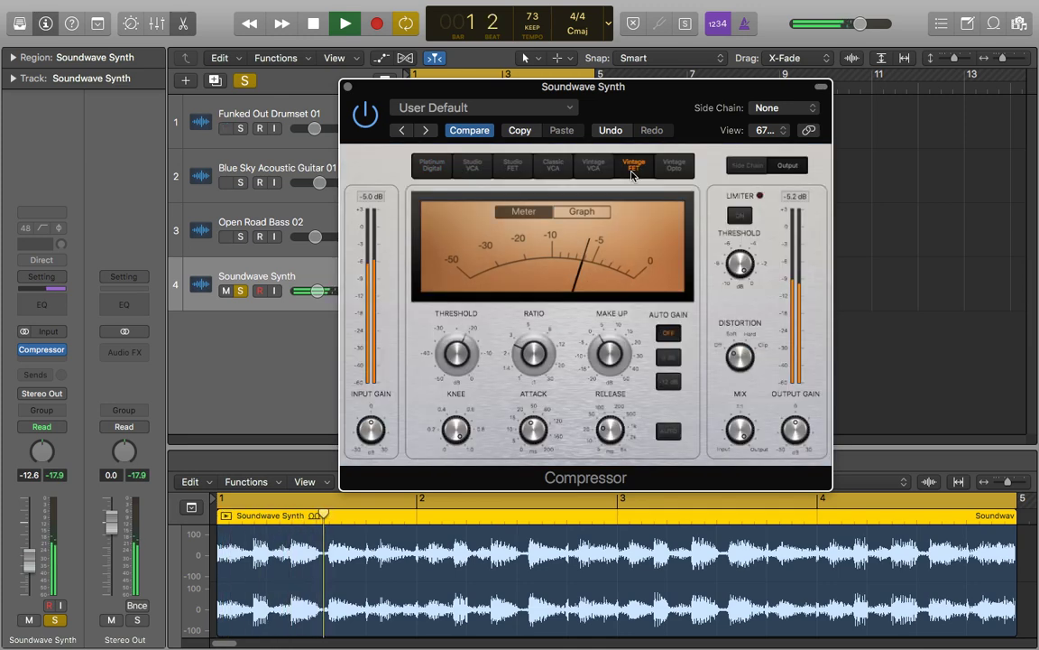
left_click(511, 167)
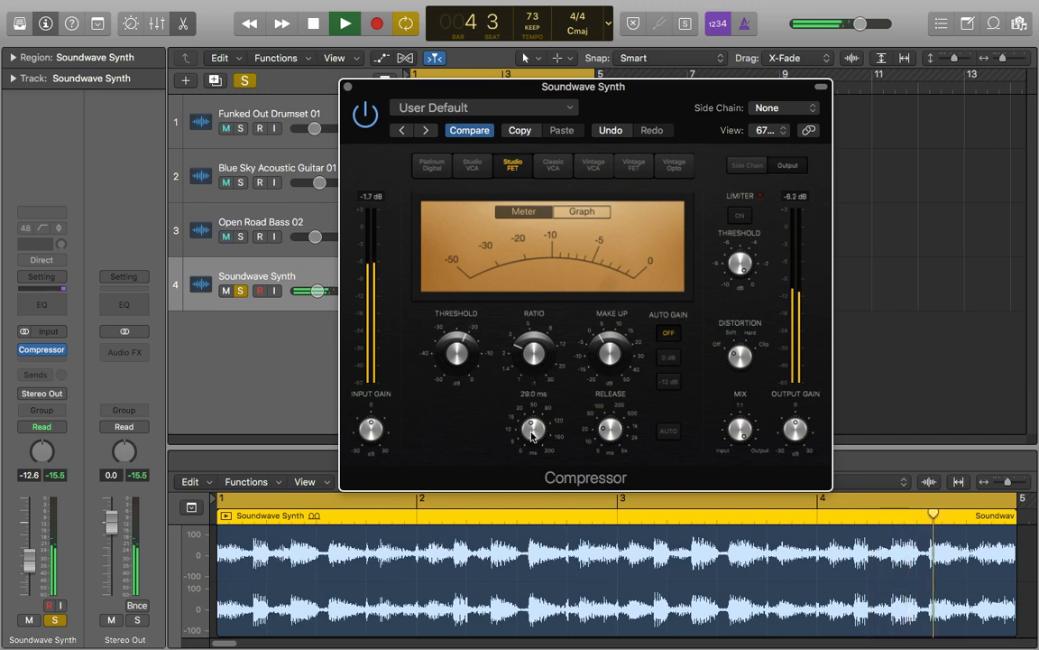
left_click(629, 168)
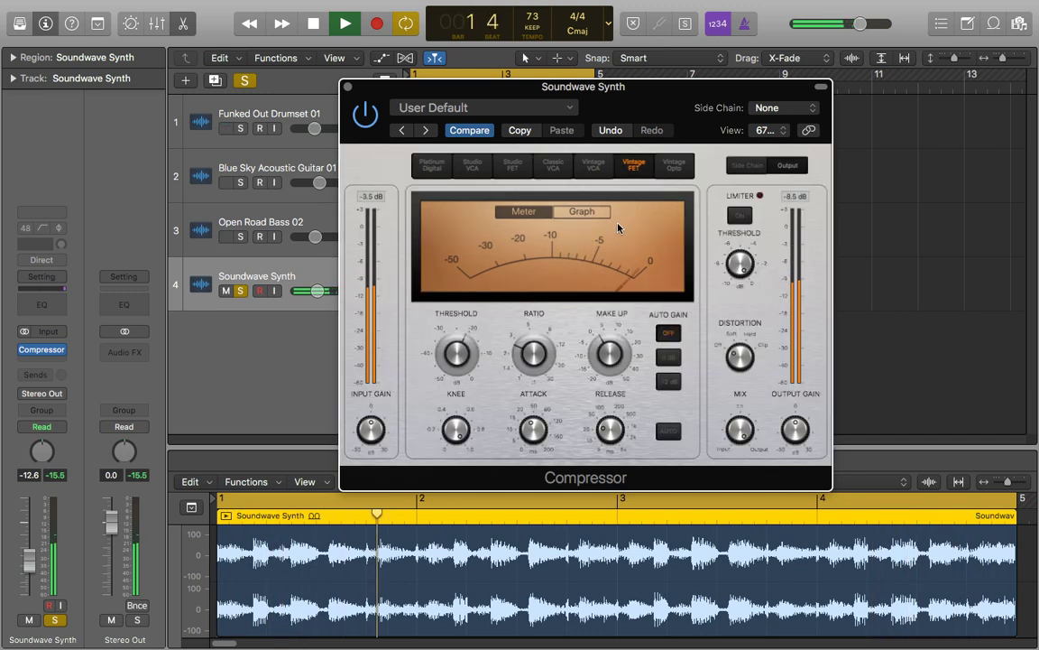
key("space")
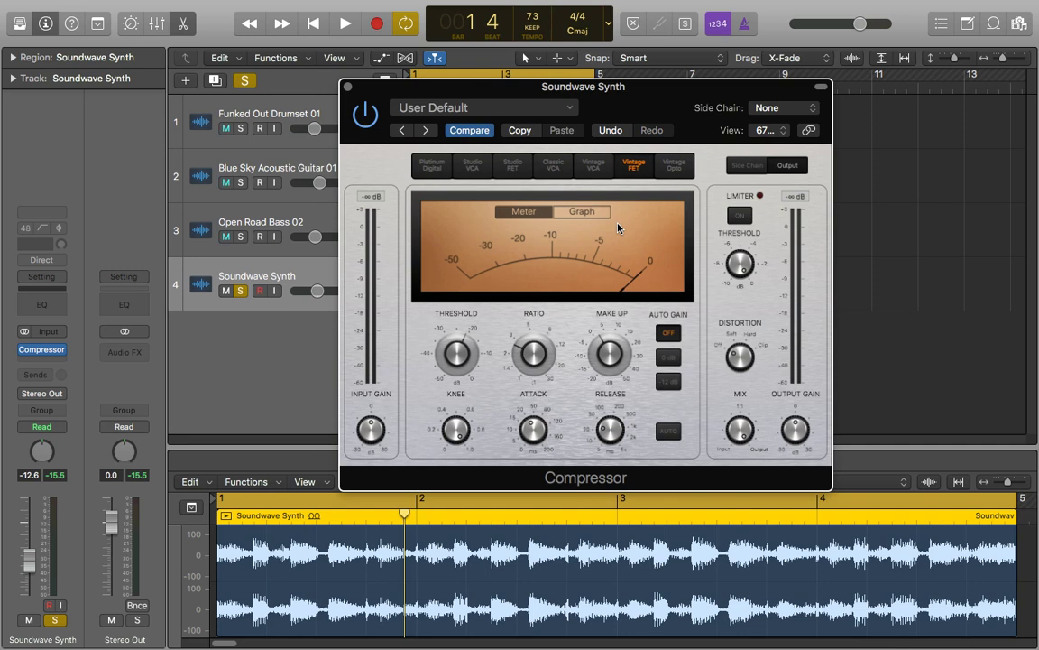
Step: Recheck Studio FET during playback and settle on Vintage FET
left_click(512, 165)
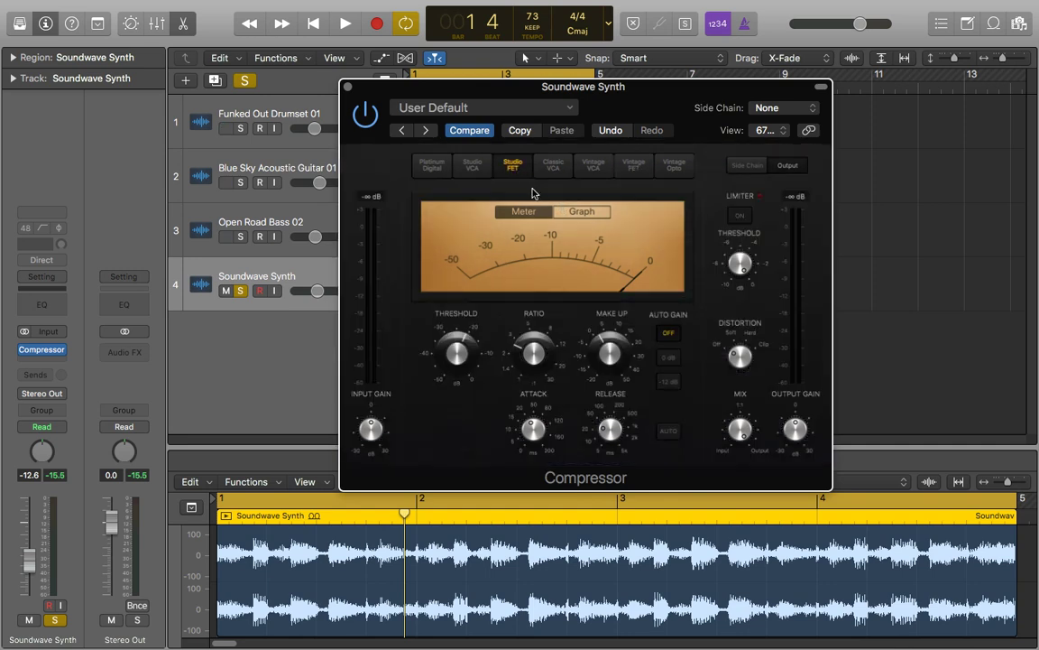
key("space")
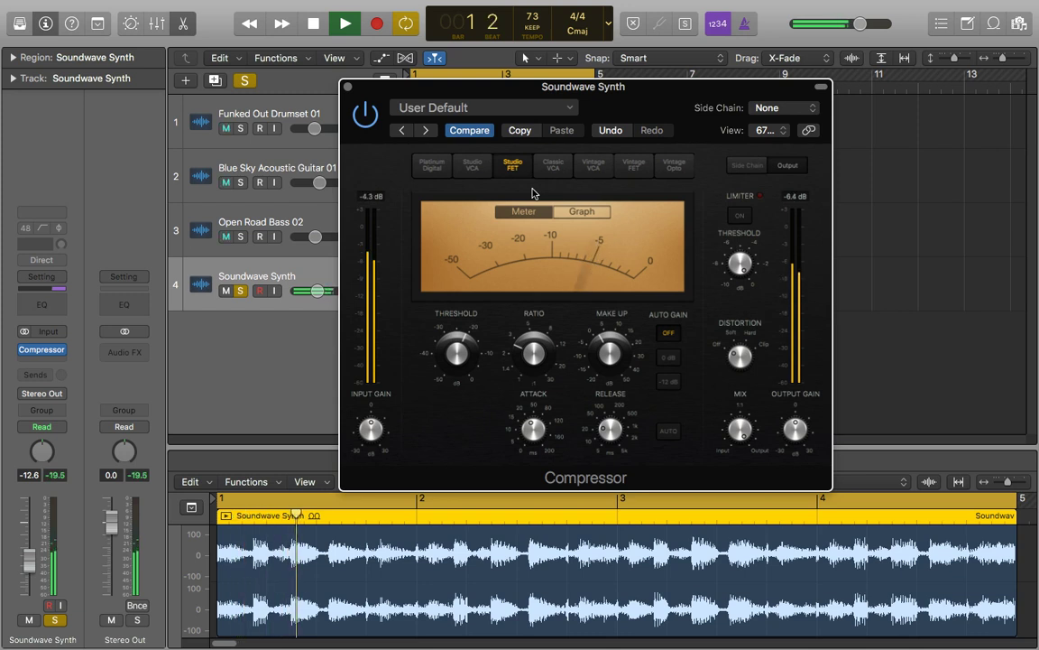
left_click(633, 169)
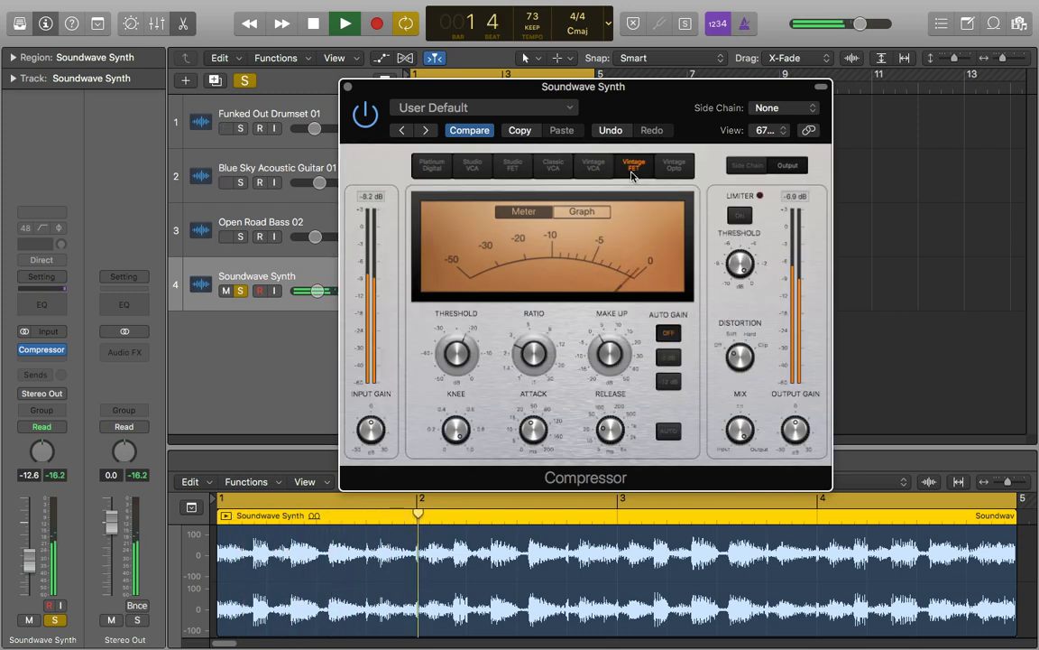
key("space")
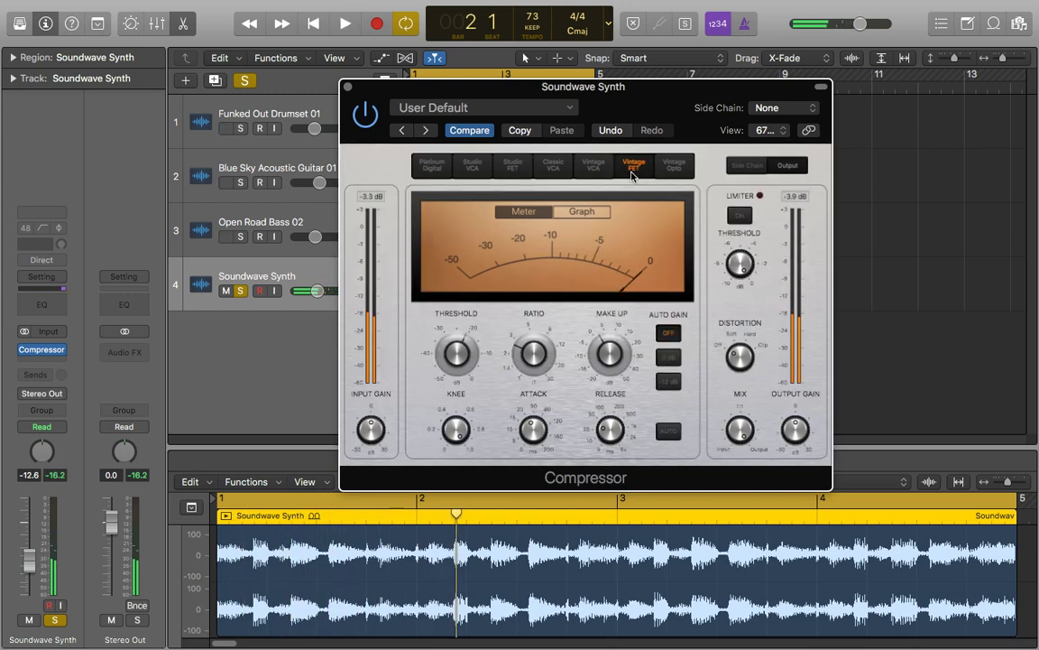